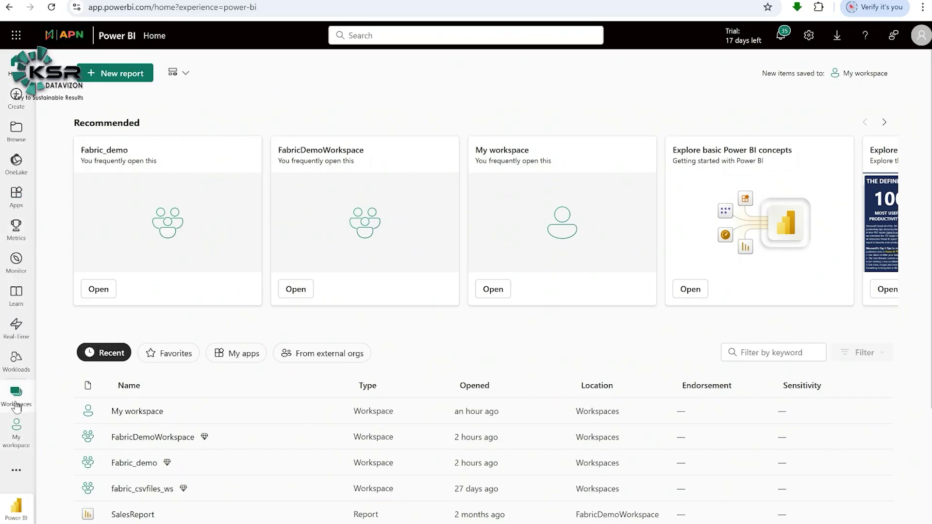
# Start a new workspace and name it fabirc-demo-ksr-WS
pyautogui.click(13, 408)
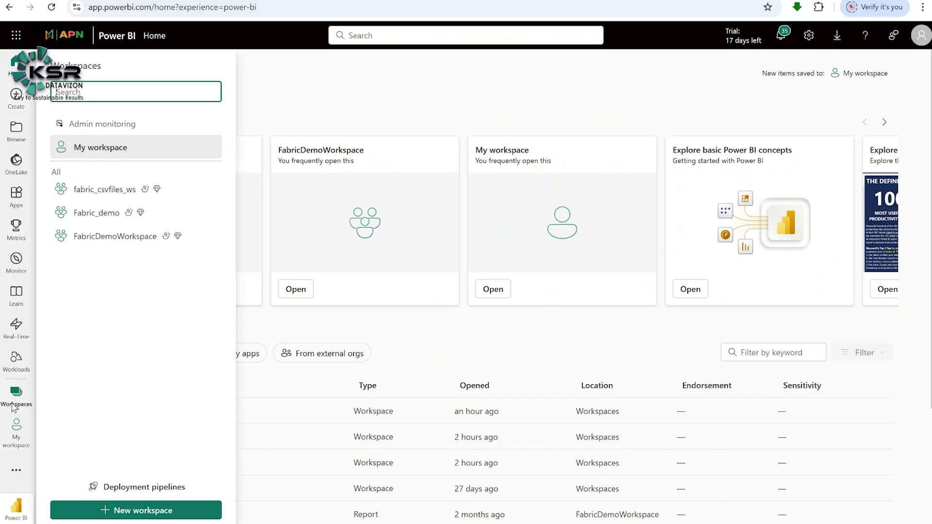
pyautogui.click(144, 515)
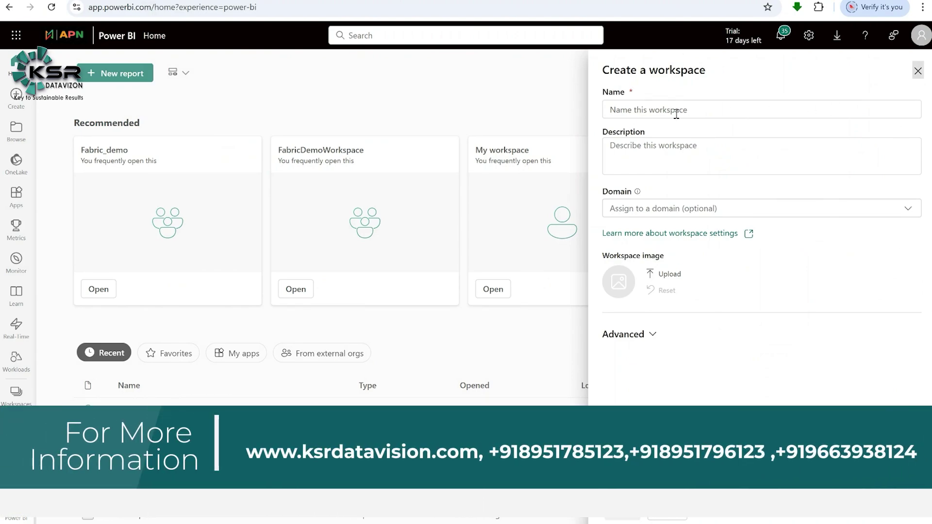
pyautogui.click(657, 113)
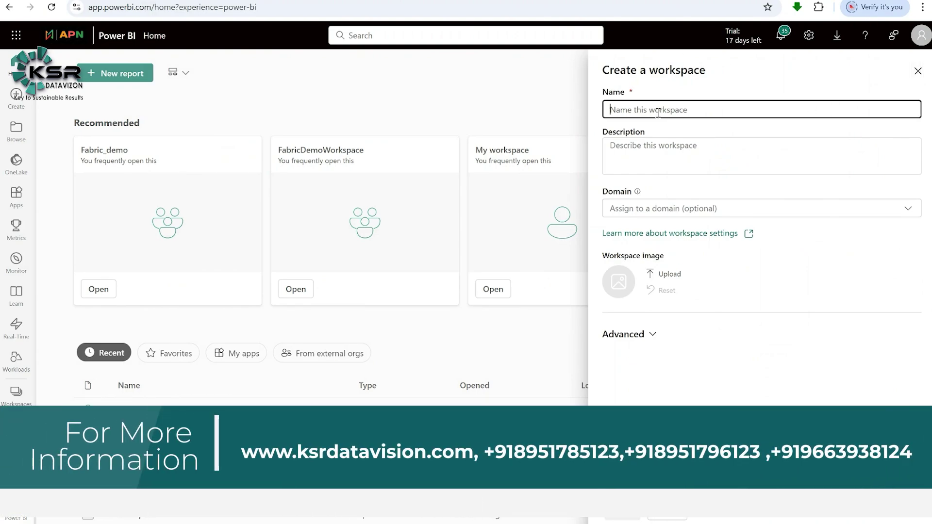
pyautogui.write('fabir')
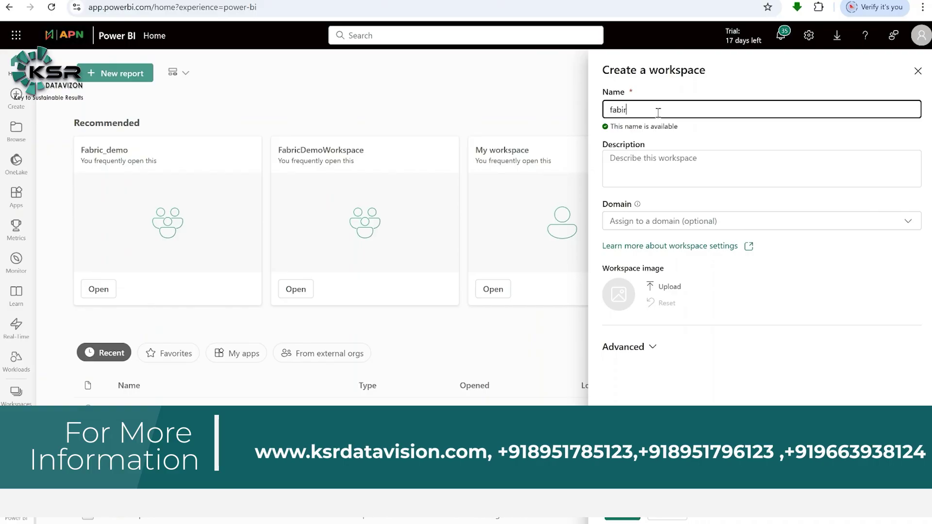
pyautogui.write('c demo-ksr-WS')
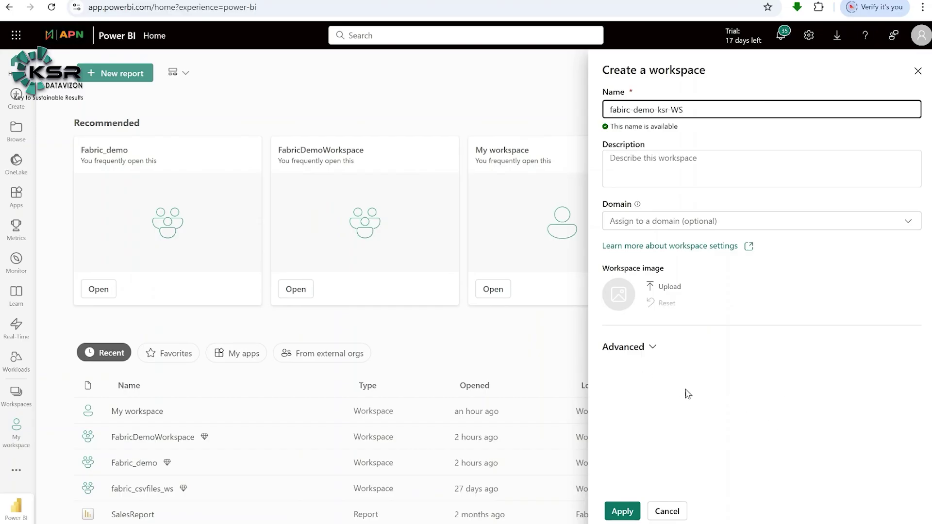
# Review the advanced workspace settings, keep the Trial license mode, and create the workspace
pyautogui.click(655, 353)
pyautogui.scroll(-2, 765, 354)
pyautogui.scroll(-2, 766, 354)
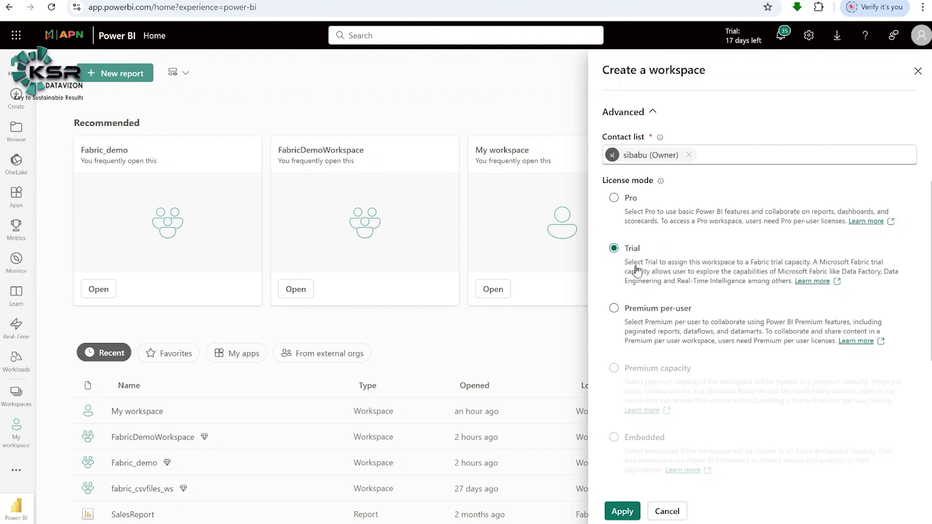
pyautogui.scroll(5, 671, 340)
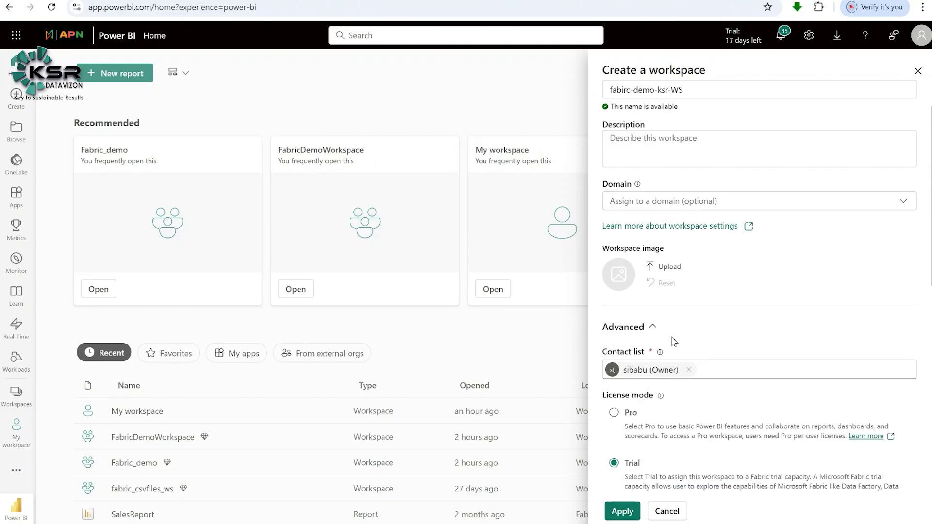
pyautogui.click(625, 514)
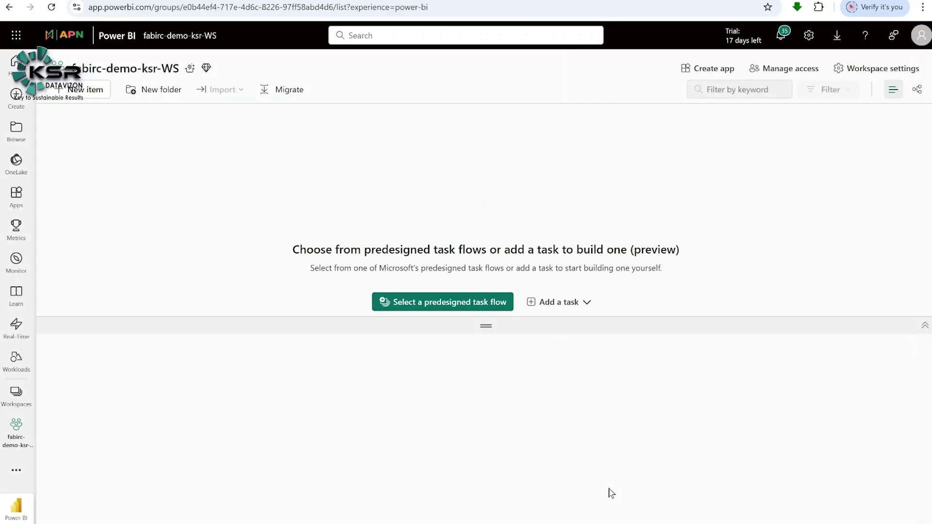
# Collapse the task flow area and look through the item types that can be added to the workspace
pyautogui.moveTo(529, 326); pyautogui.dragTo(505, 113)
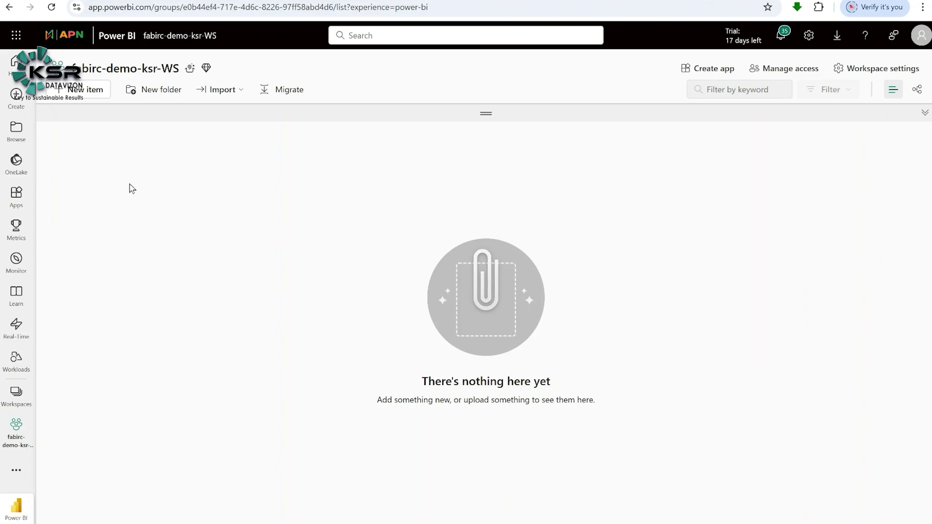
pyautogui.click(86, 91)
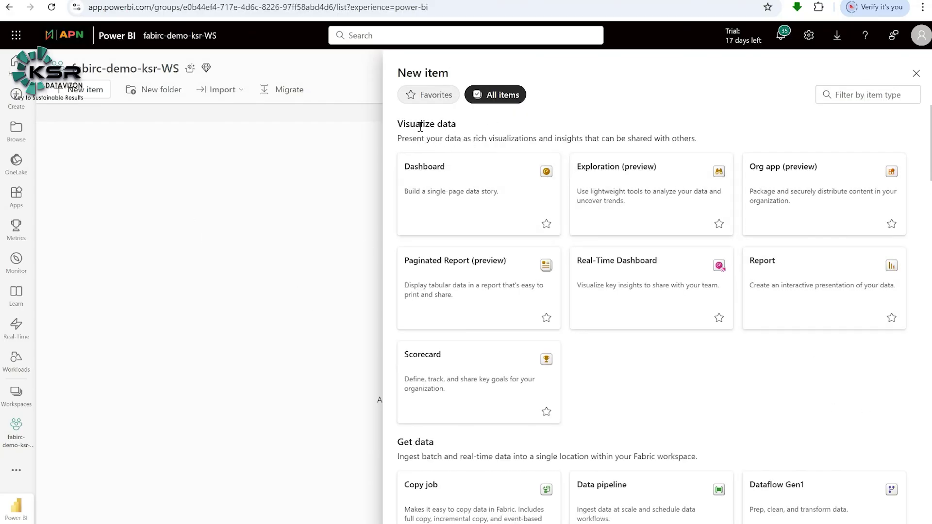
pyautogui.scroll(-7, 607, 266)
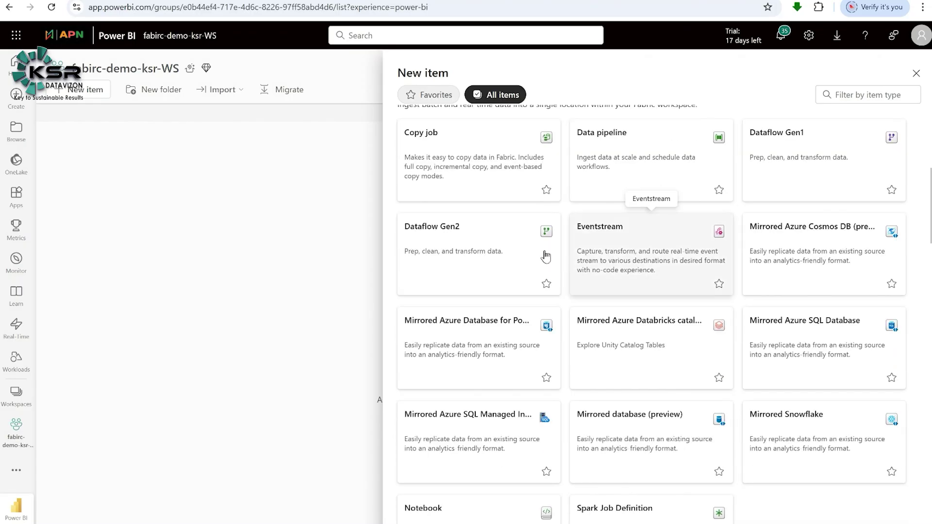
pyautogui.scroll(3, 546, 256)
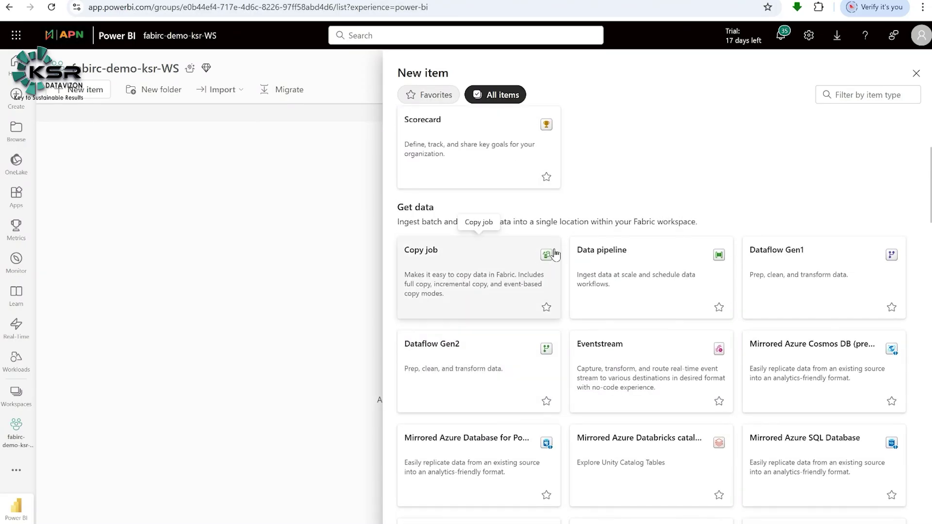
pyautogui.scroll(-7, 546, 256)
pyautogui.scroll(-8, 495, 376)
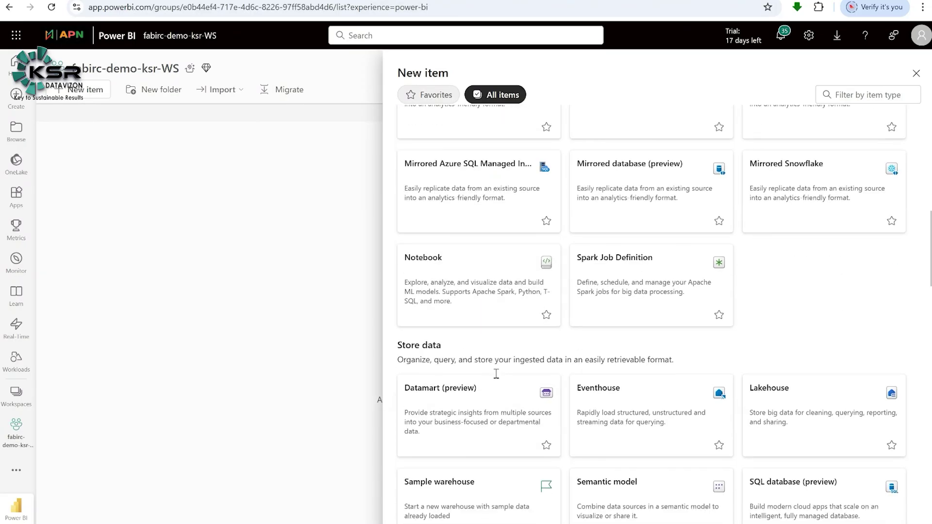
pyautogui.scroll(-5, 624, 321)
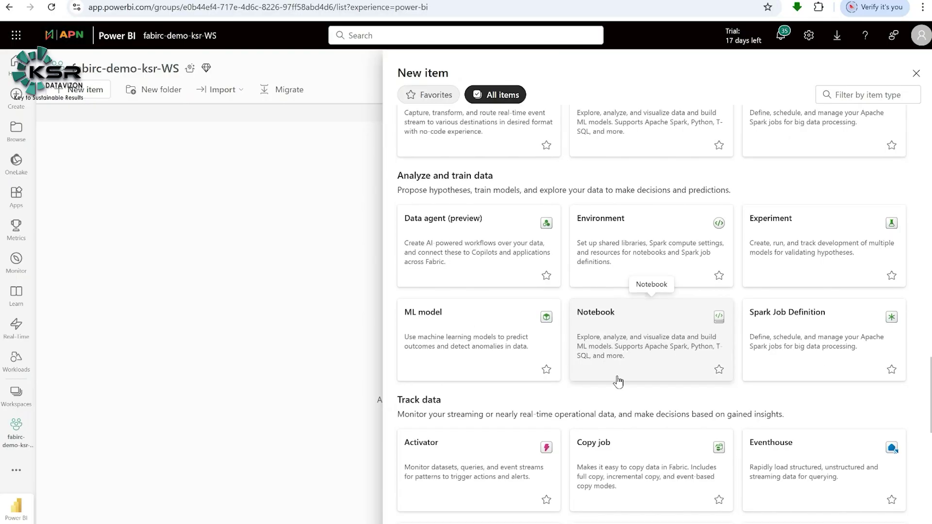
pyautogui.scroll(10, 617, 381)
pyautogui.scroll(8, 616, 381)
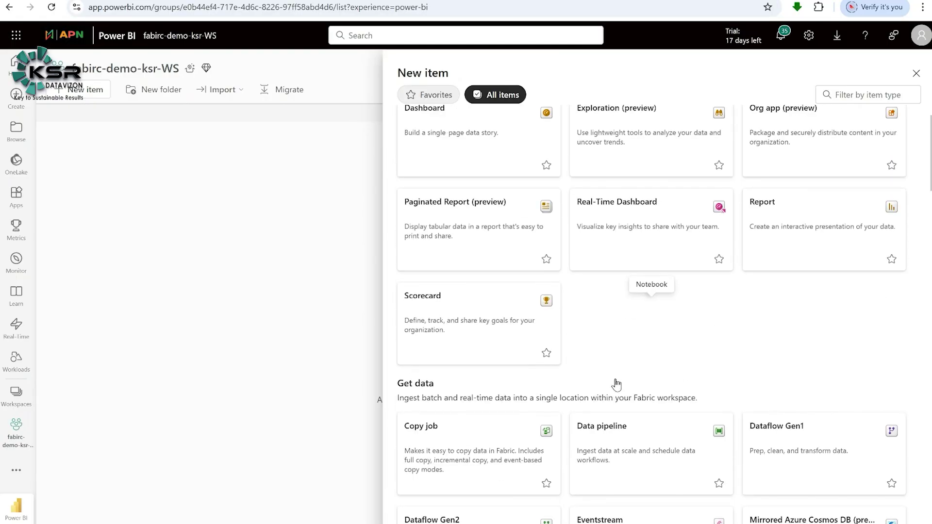
# Filter the item types by "lake" and create a lakehouse named demo_LH without lakehouse schemas
pyautogui.click(868, 94)
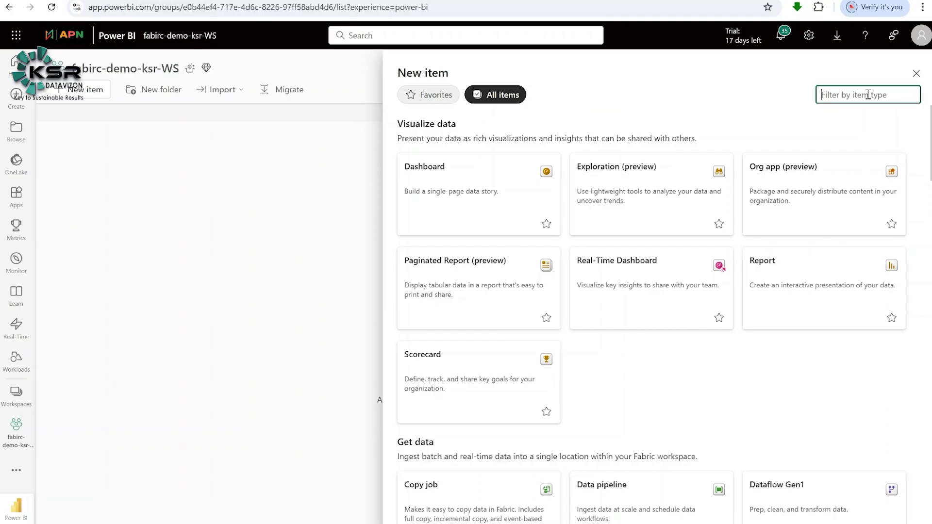
pyautogui.write('lake')
pyautogui.press('BackSpace')
pyautogui.press('BackSpace')
pyautogui.press('BackSpace')
pyautogui.press('BackSpace')
pyautogui.write('lake')
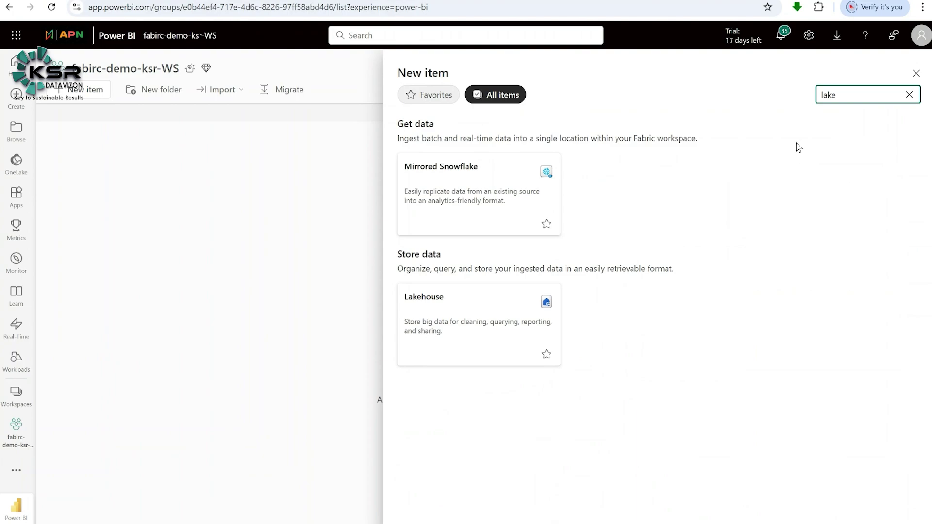
pyautogui.click(435, 313)
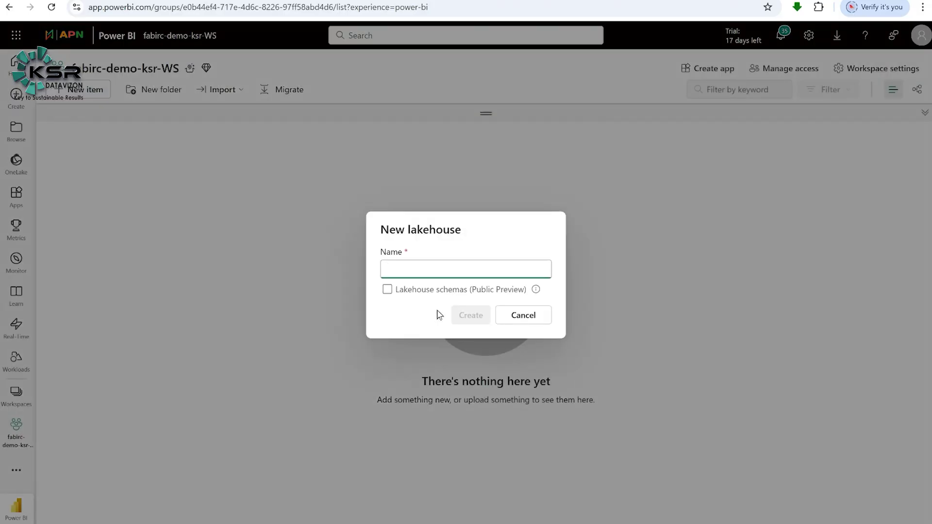
pyautogui.write('demo_LH')
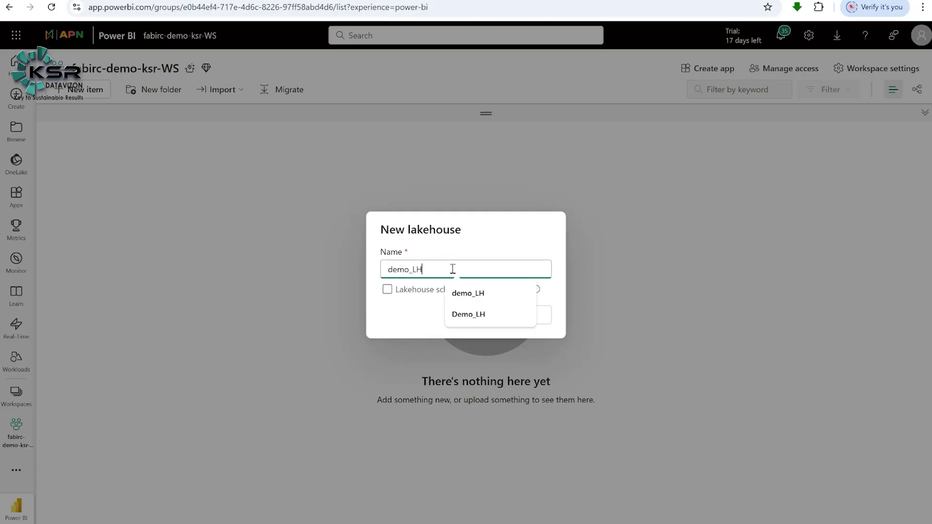
pyautogui.click(478, 266)
pyautogui.click(476, 321)
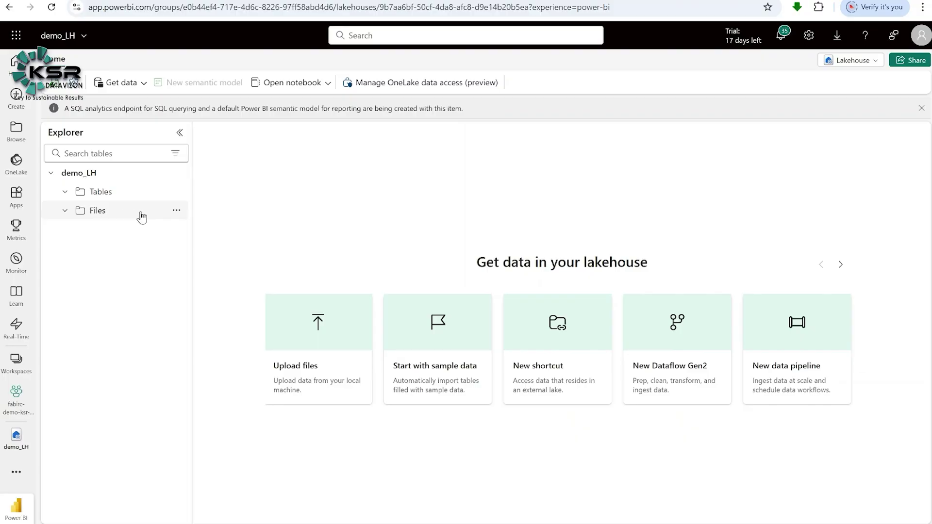
# Create a subfolder named new_data under the lakehouse's Files folder
pyautogui.click(177, 214)
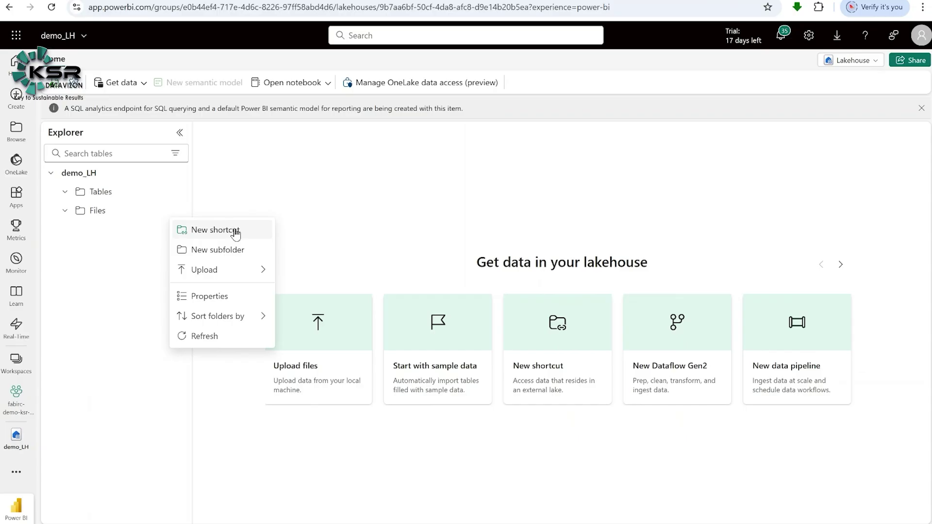
pyautogui.moveTo(233, 279)
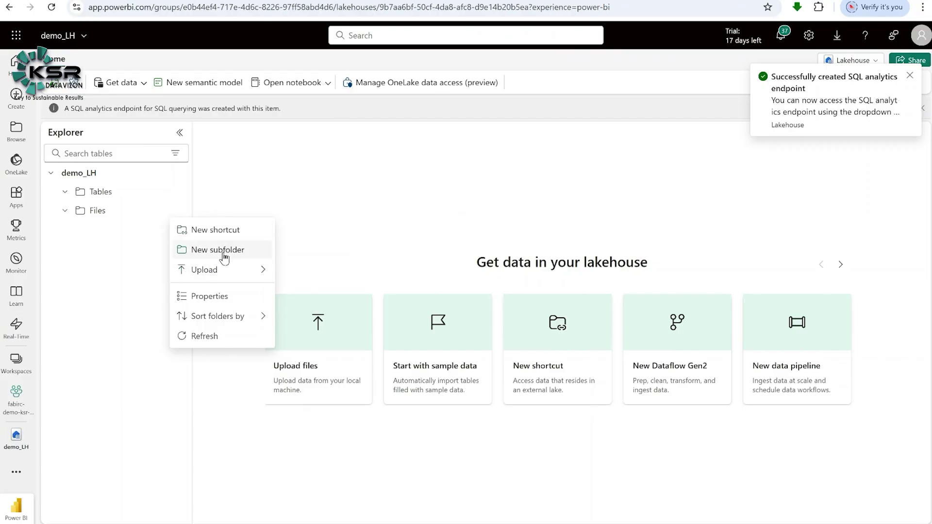
pyautogui.click(224, 258)
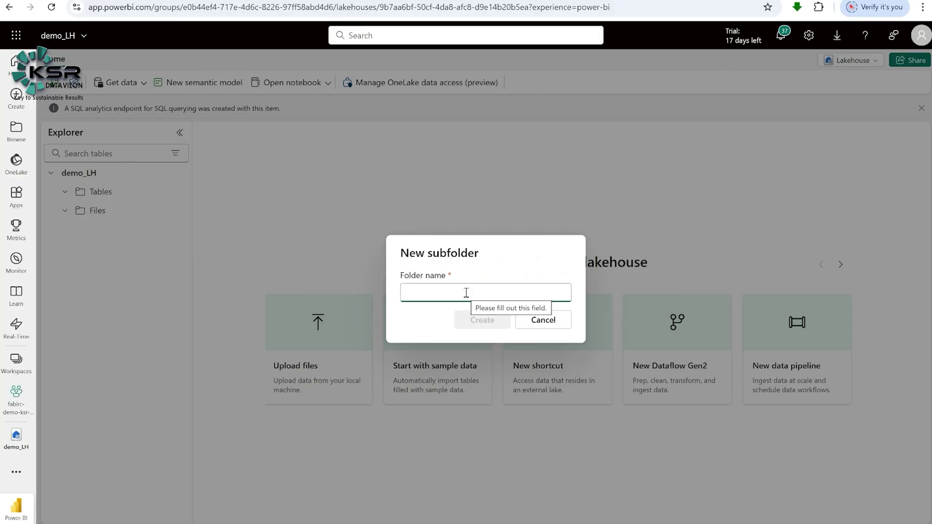
pyautogui.write('new')
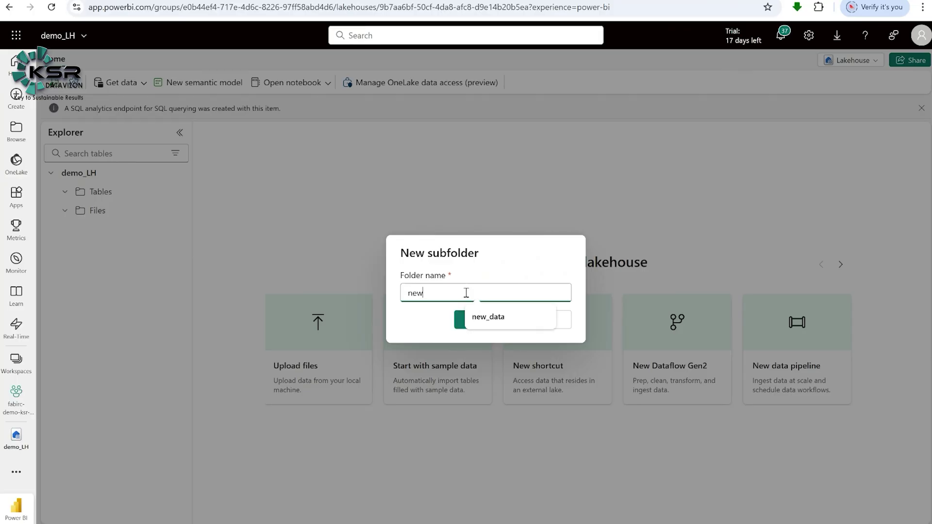
pyautogui.write('_data')
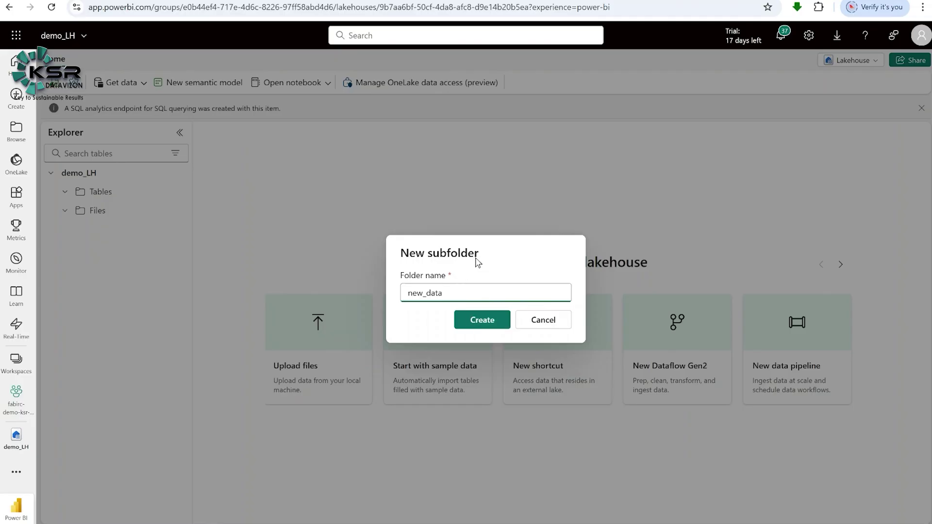
pyautogui.click(475, 321)
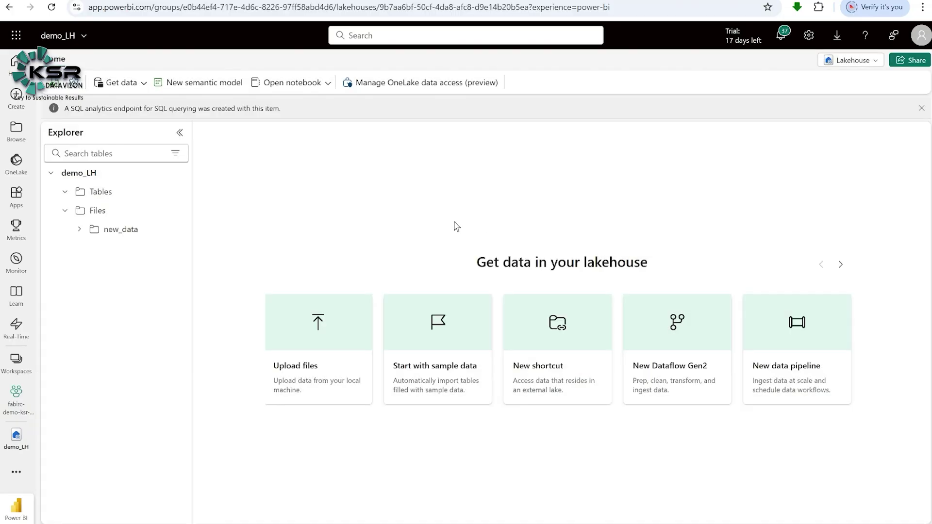
# Open the new_data folder and create a data pipeline named Ingest-sales-data-PL for getting data
pyautogui.click(149, 240)
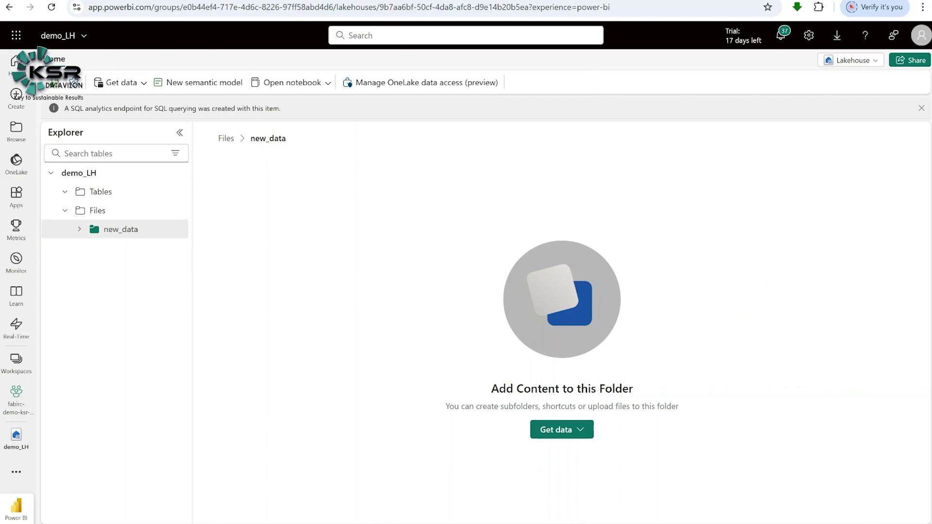
pyautogui.rightClick(72, 1)
pyautogui.click(103, 94)
pyautogui.click(145, 87)
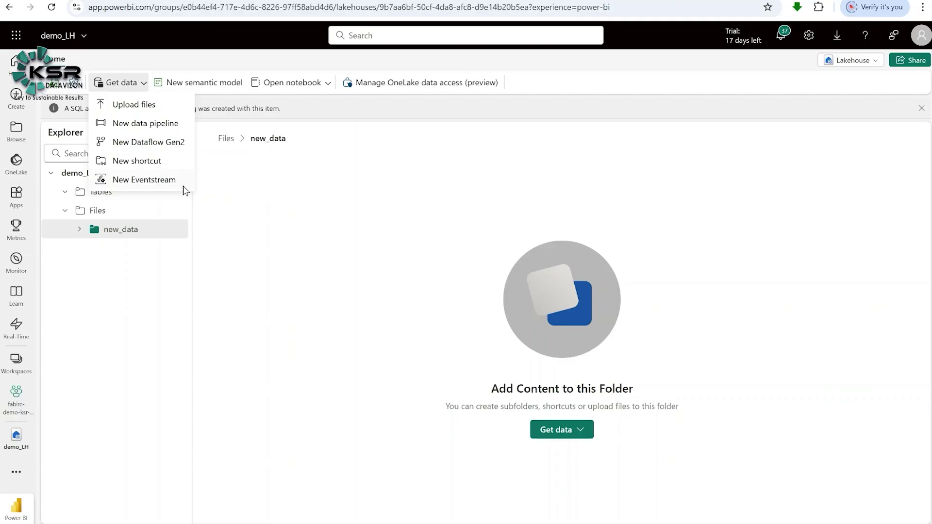
pyautogui.click(147, 125)
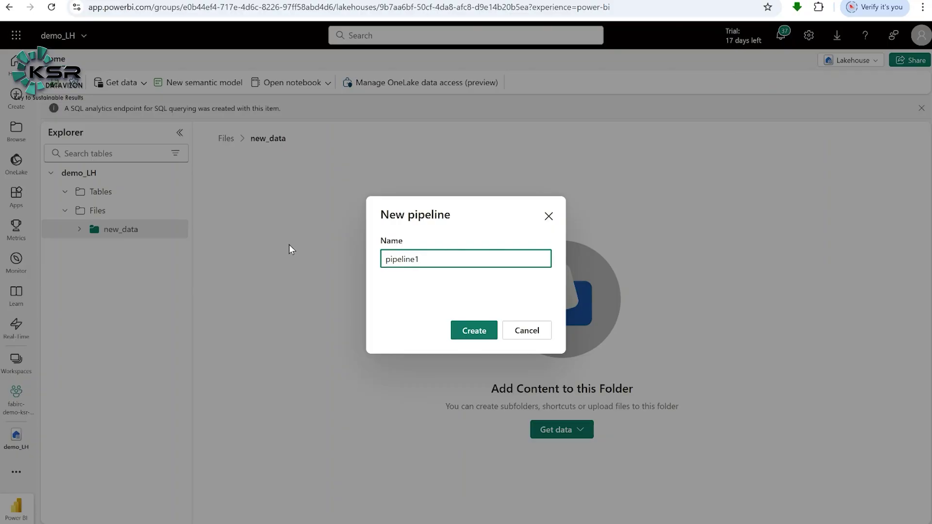
pyautogui.hotkey('ctrl', 'a')
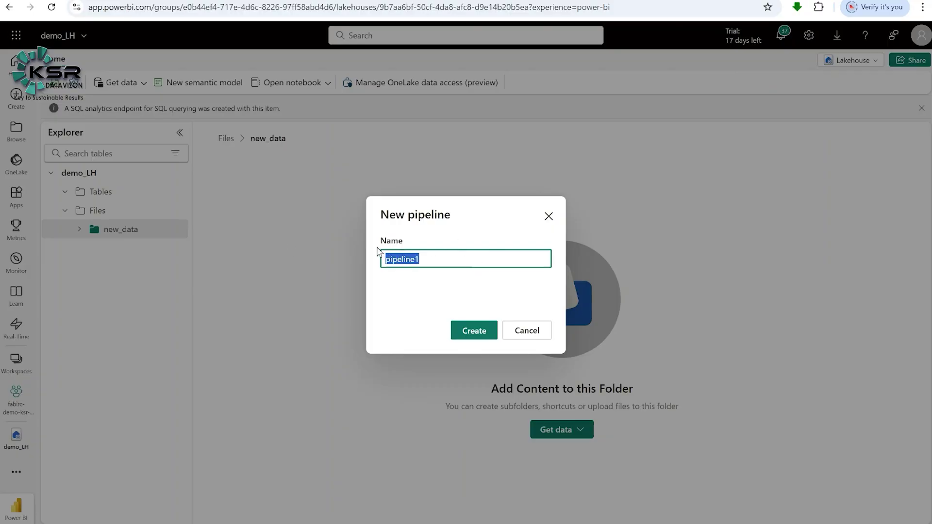
pyautogui.write('Inges')
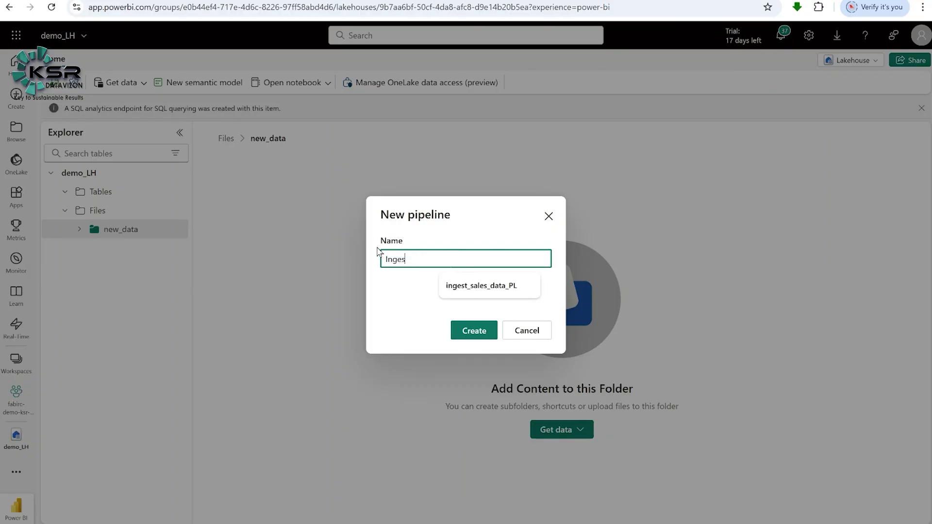
pyautogui.write('t-sales')
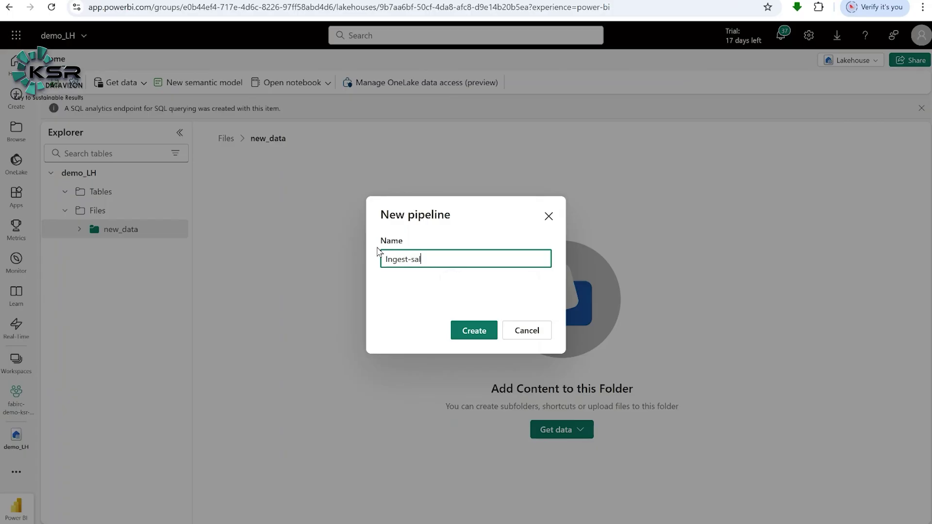
pyautogui.write('-data-PL')
pyautogui.click(471, 334)
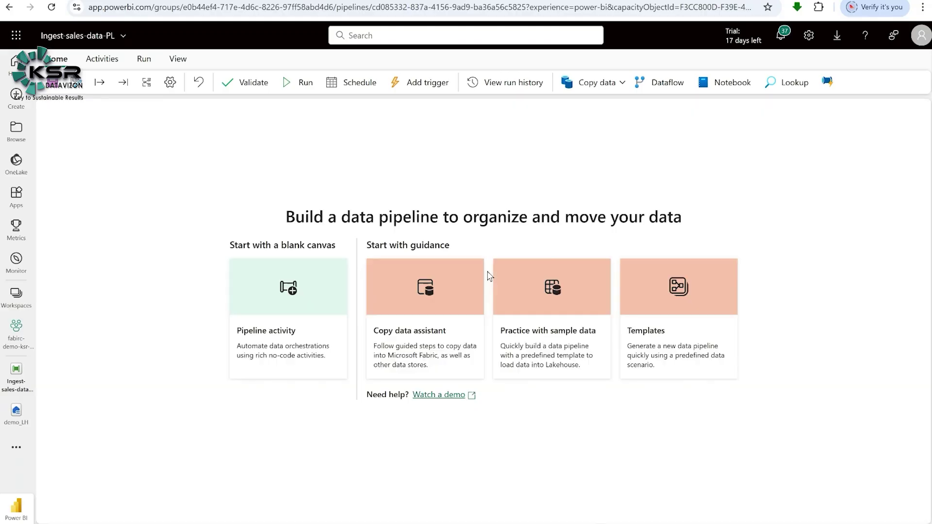
# Start the Copy data assistant, look through the new source connectors and choose Http as the data source
pyautogui.click(487, 275)
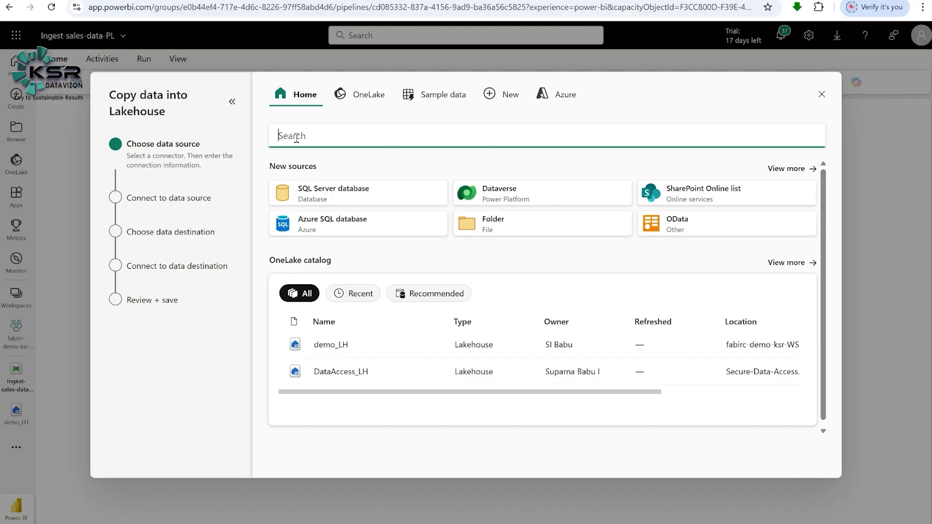
pyautogui.click(801, 173)
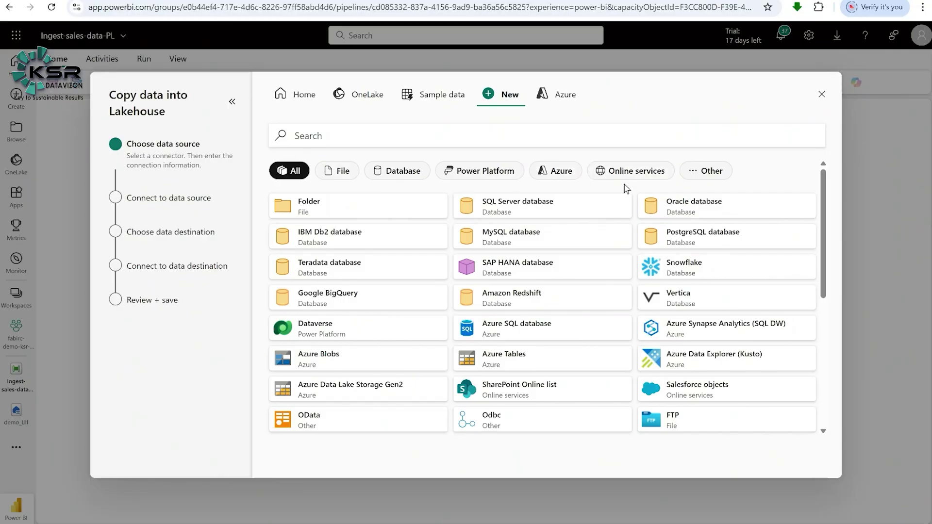
pyautogui.scroll(-5, 603, 290)
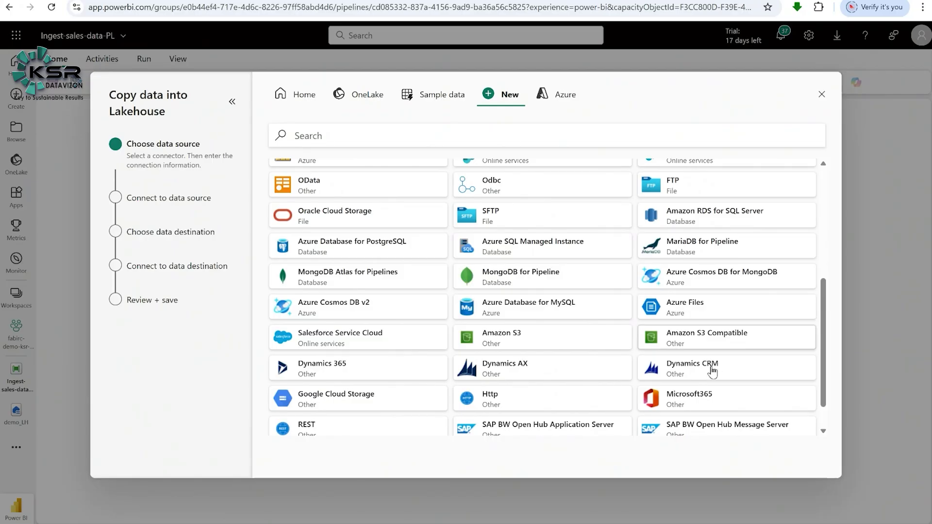
pyautogui.click(508, 403)
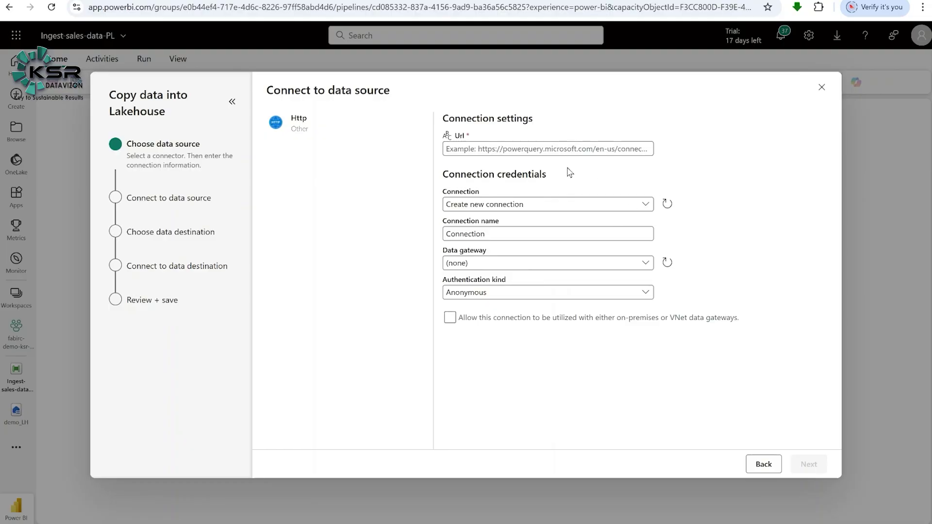
pyautogui.click(574, 149)
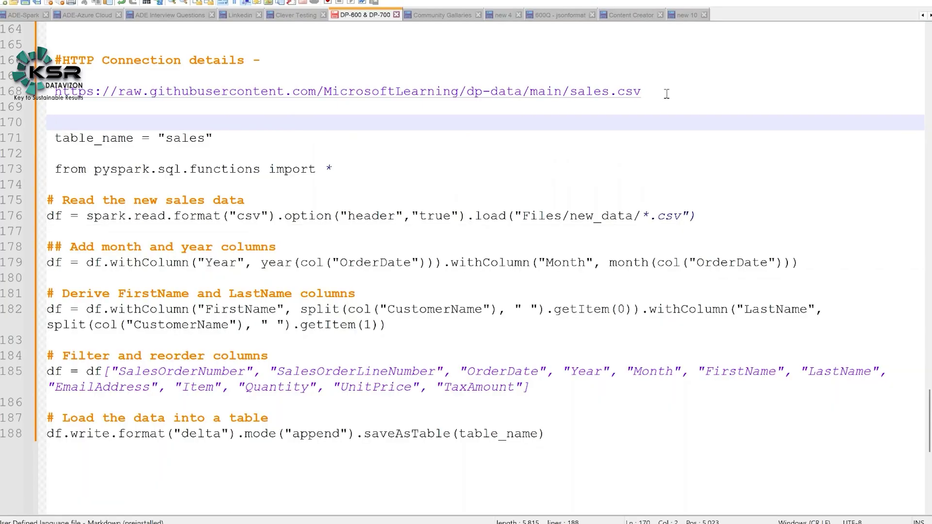
pyautogui.moveTo(667, 92); pyautogui.dragTo(57, 97)
pyautogui.hotkey('ctrl', 'c')
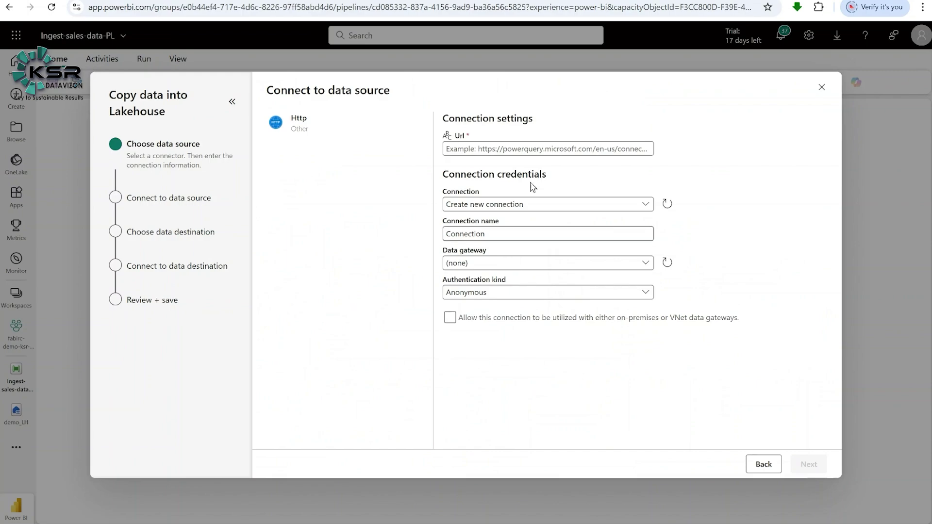
pyautogui.click(497, 153)
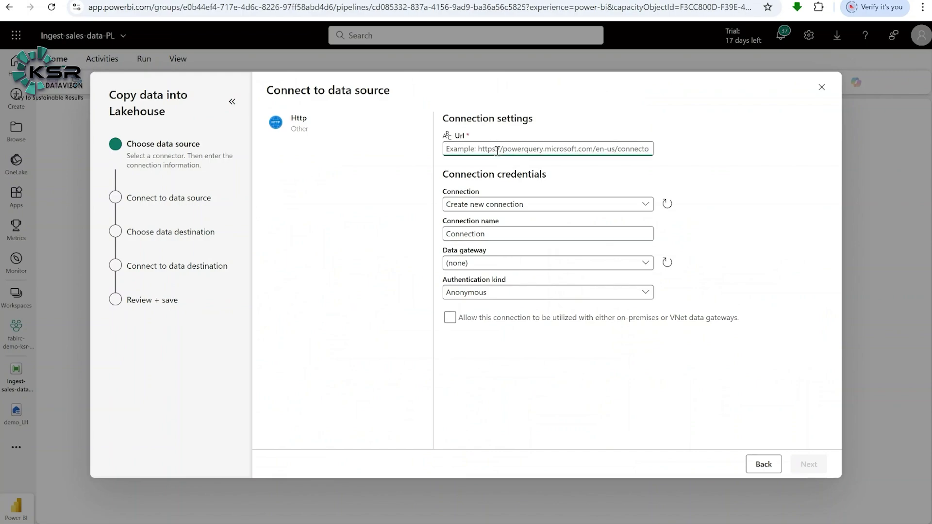
pyautogui.hotkey('ctrl', 'v')
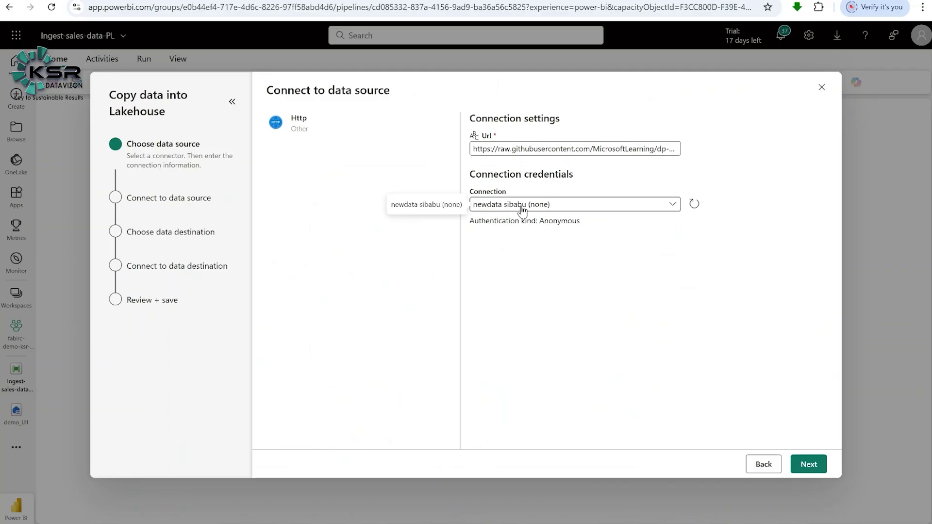
# Look at the new-connection settings, choose the existing newdata connection with Anonymous authentication instead, and accept the default GET request settings
pyautogui.click(662, 204)
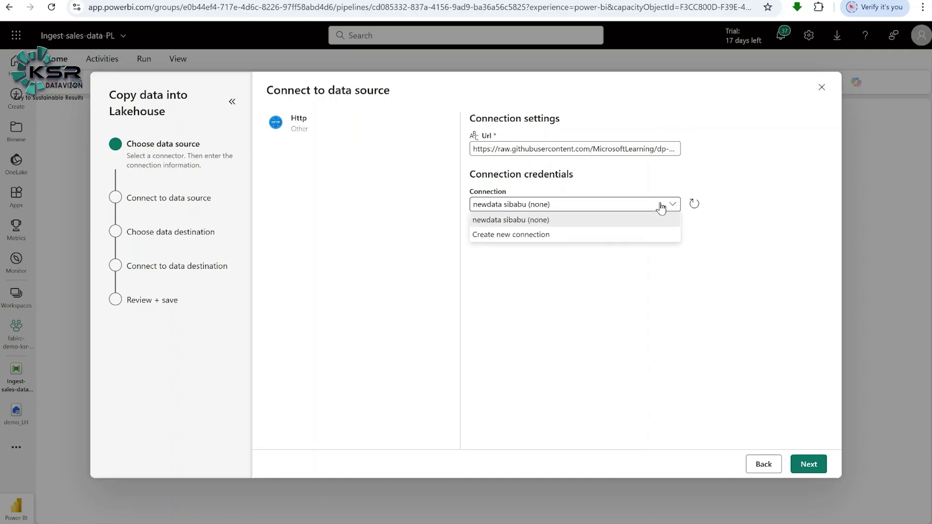
pyautogui.click(505, 236)
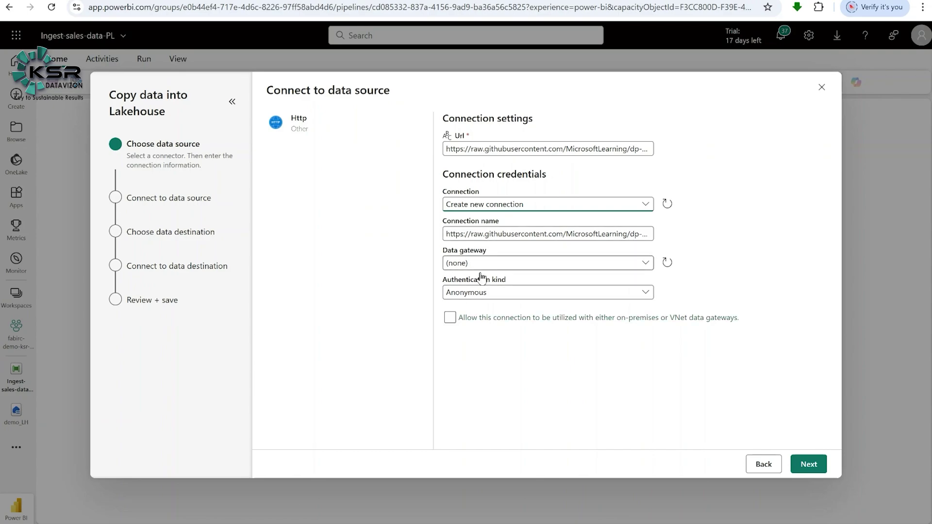
pyautogui.click(645, 209)
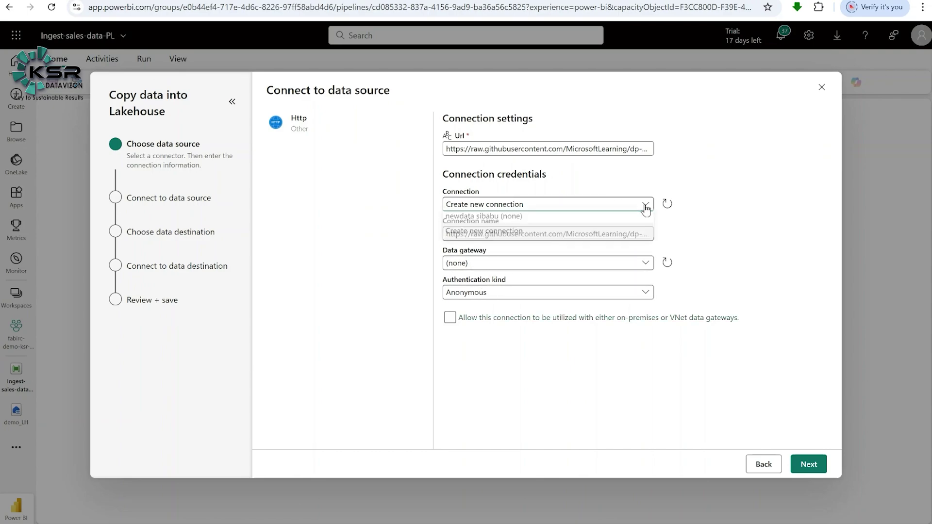
pyautogui.click(518, 223)
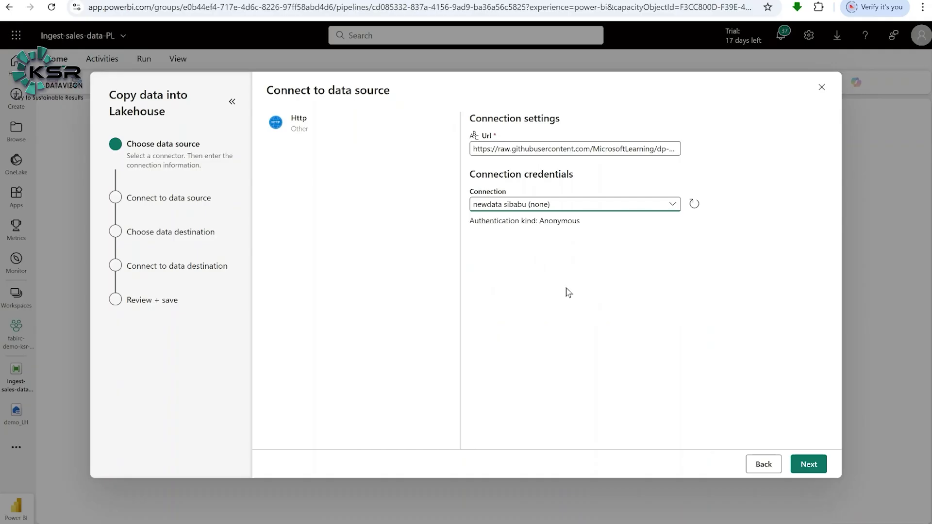
pyautogui.click(808, 464)
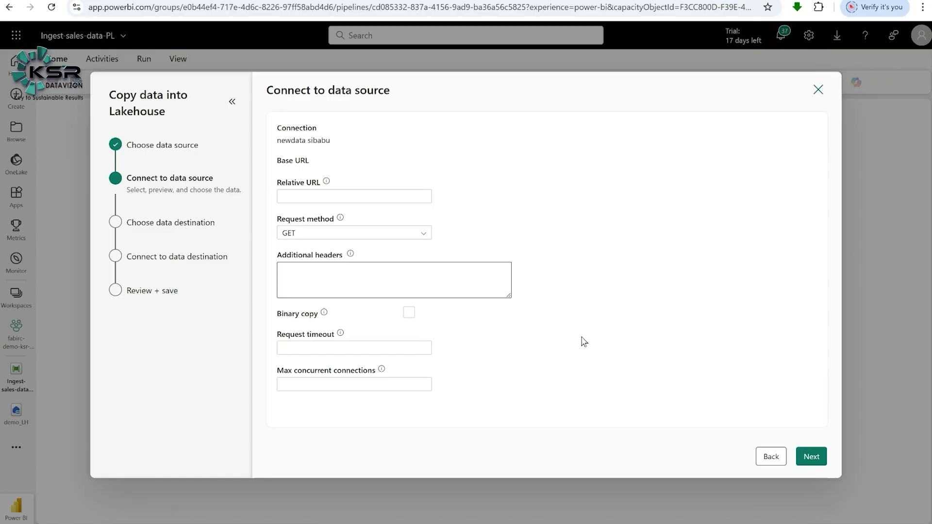
pyautogui.click(811, 461)
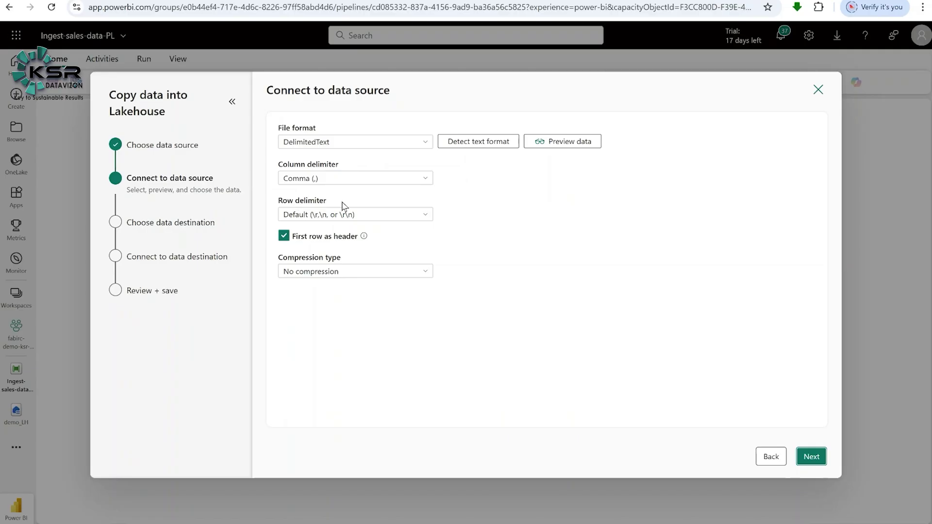
# Set the source file's row delimiter to Line feed (\n)
pyautogui.click(427, 217)
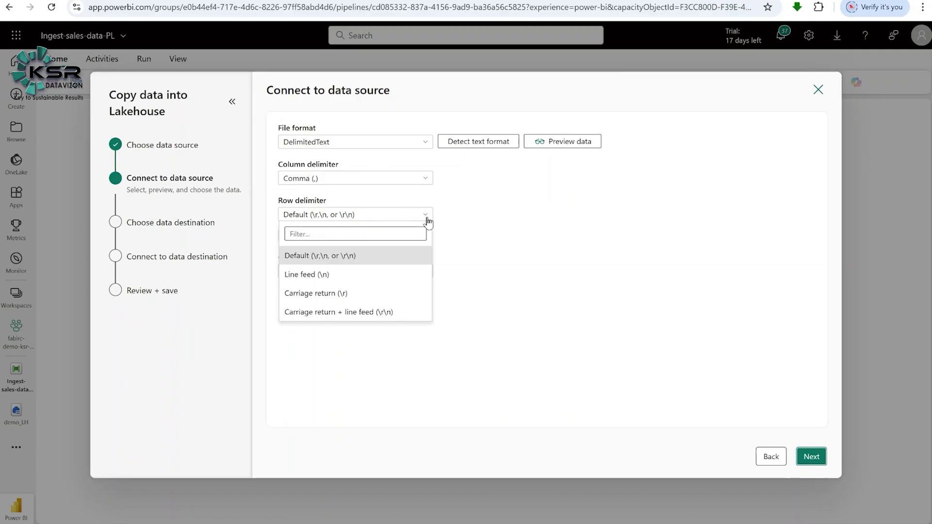
pyautogui.click(324, 277)
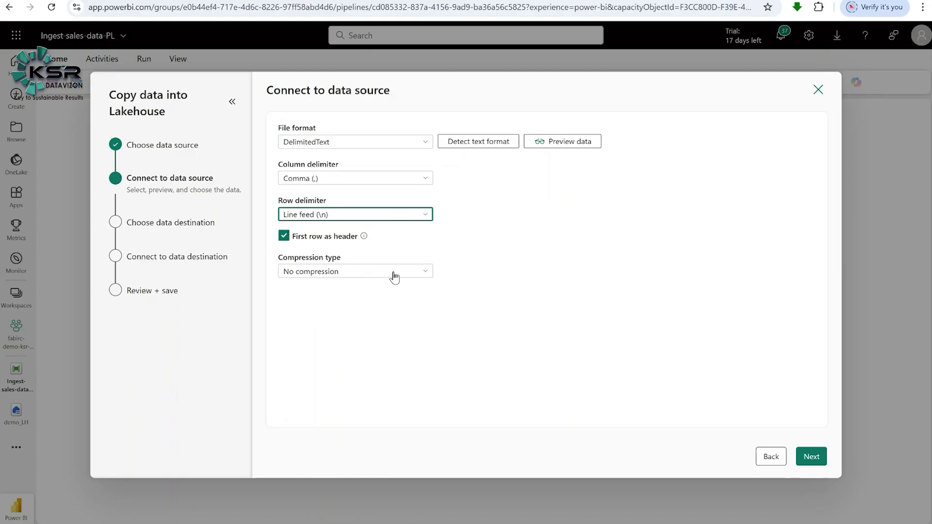
pyautogui.click(580, 257)
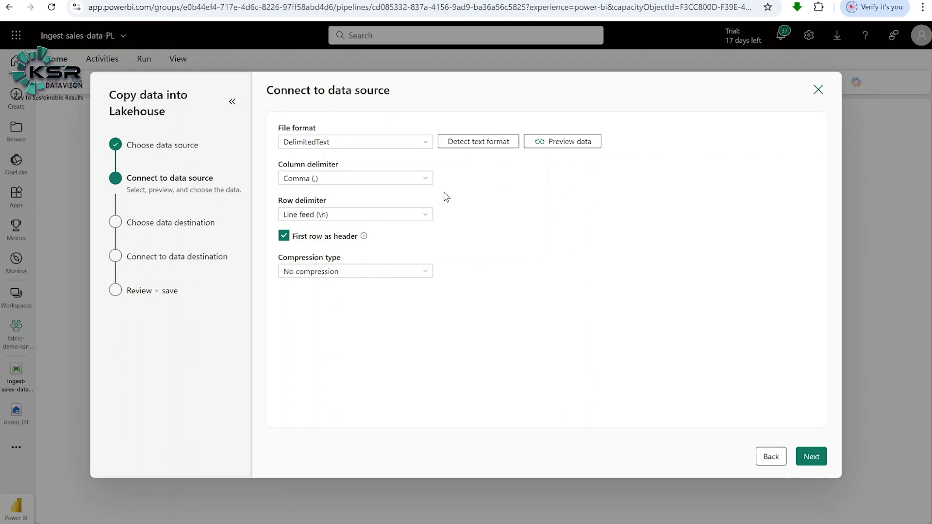
# Preview the source sales data through to its last column and continue to the data destination
pyautogui.click(566, 146)
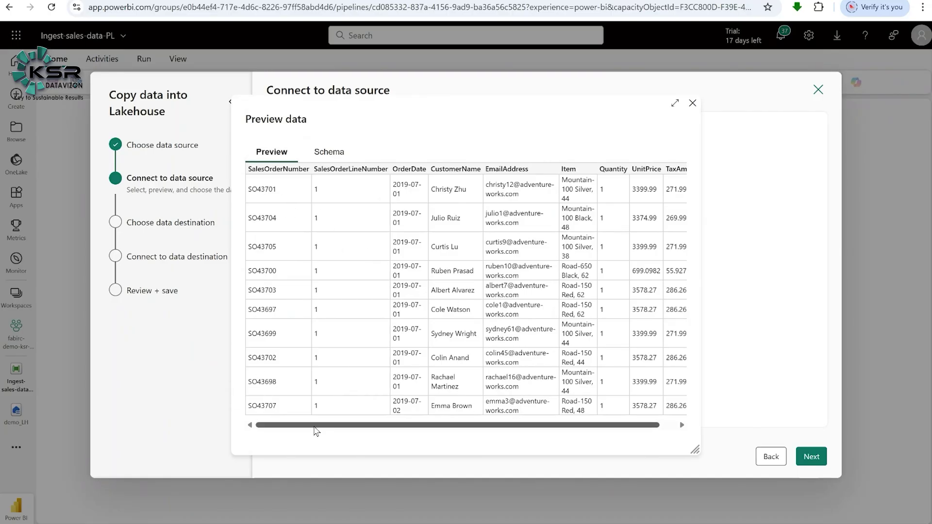
pyautogui.hscroll(2, 403, 432)
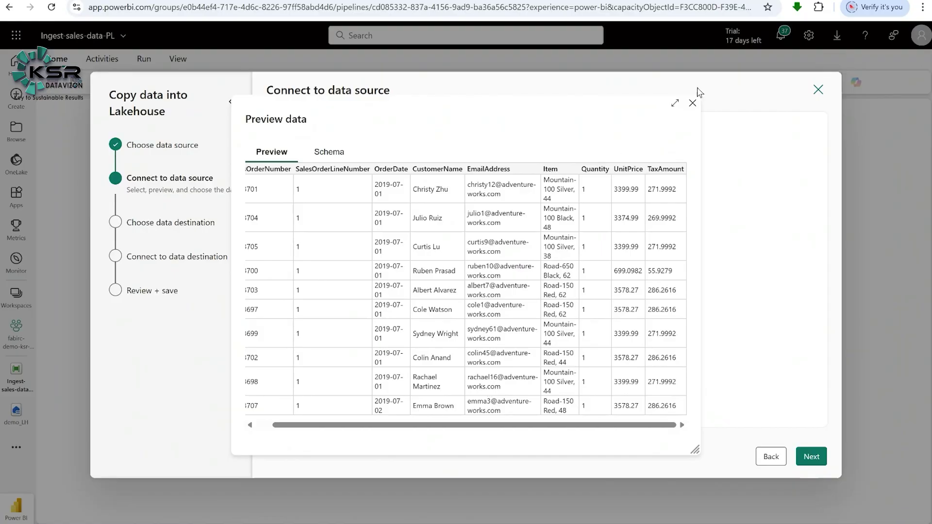
pyautogui.click(693, 104)
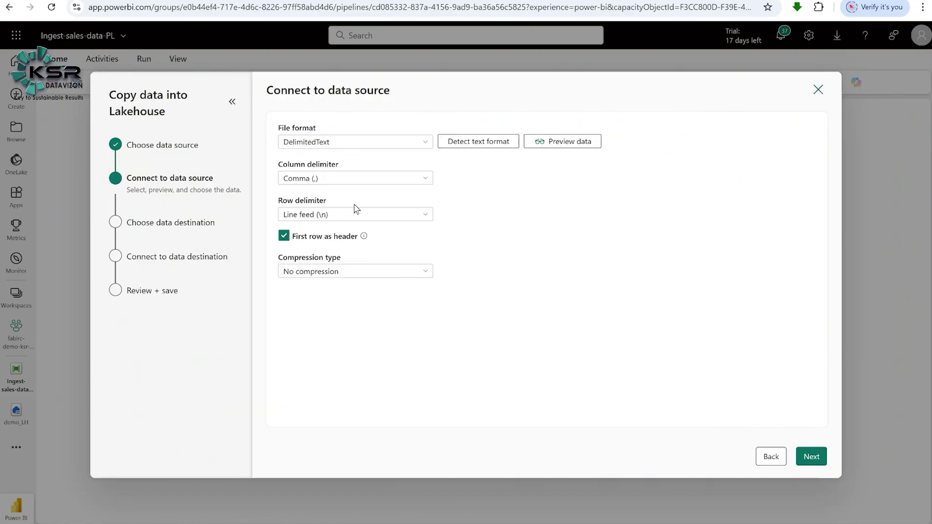
pyautogui.click(813, 459)
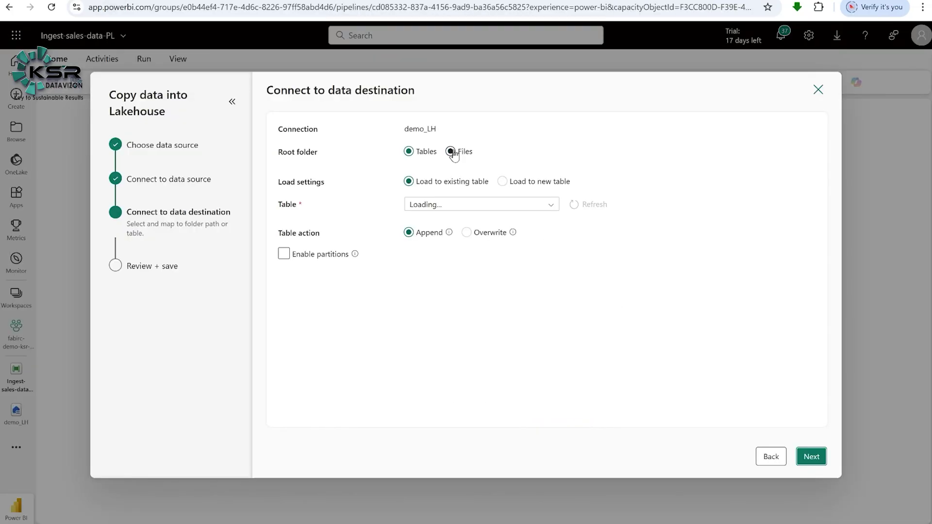
# Set the destination's root folder to Files and its folder path to new_data
pyautogui.click(455, 156)
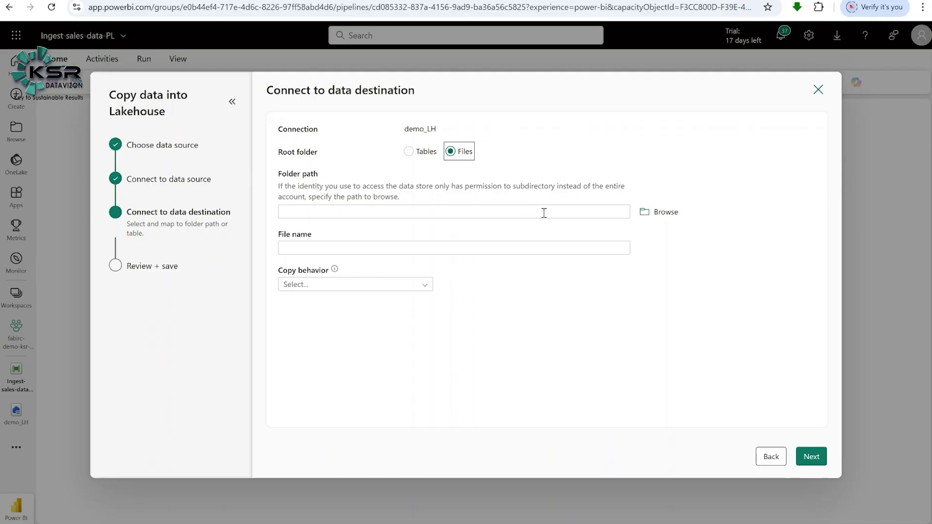
pyautogui.click(654, 216)
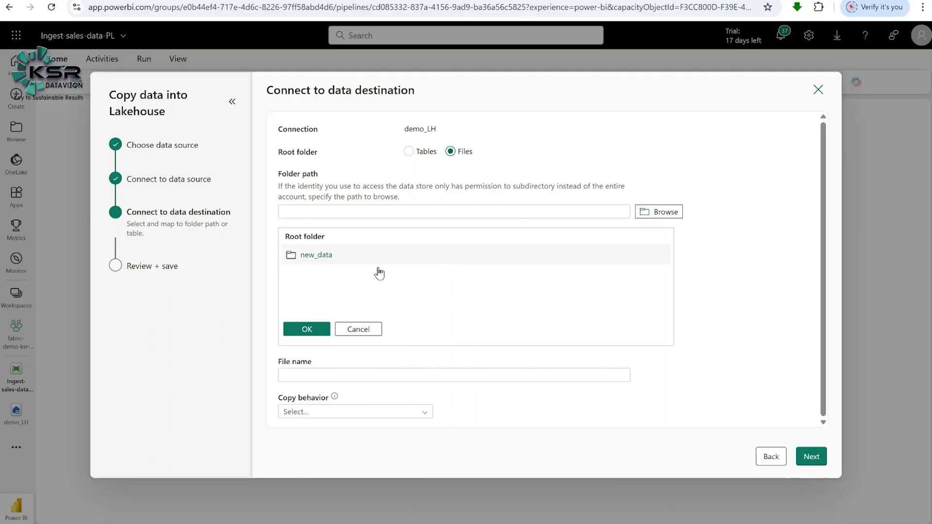
pyautogui.click(321, 262)
pyautogui.click(318, 256)
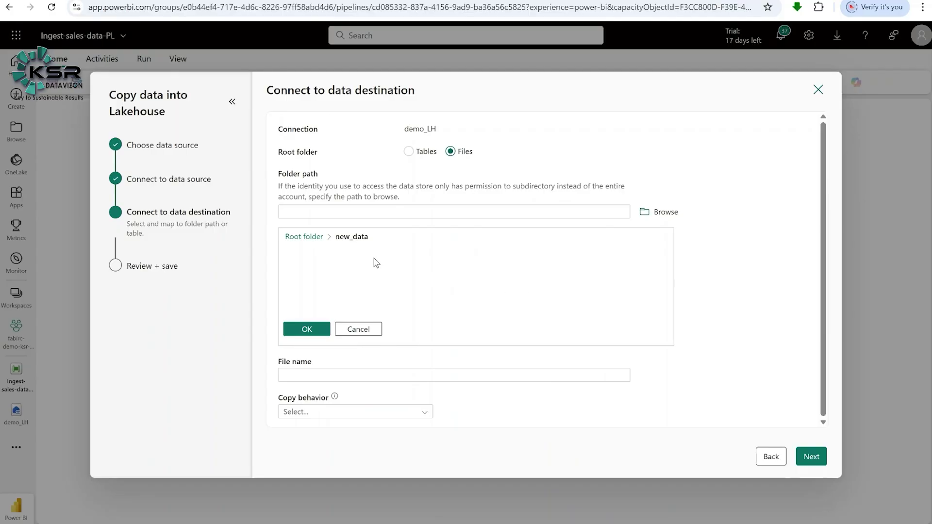
pyautogui.click(314, 332)
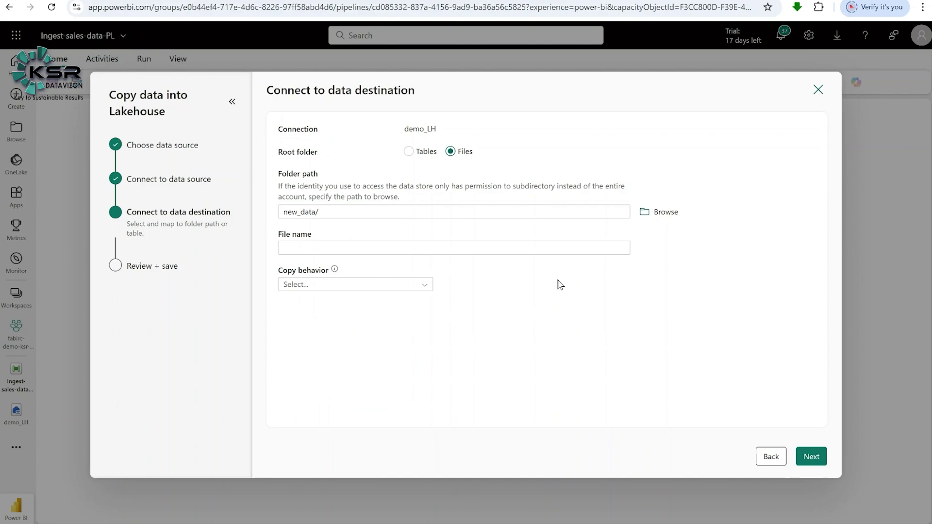
# Name the destination file sales.csv and continue to its file format settings
pyautogui.click(557, 248)
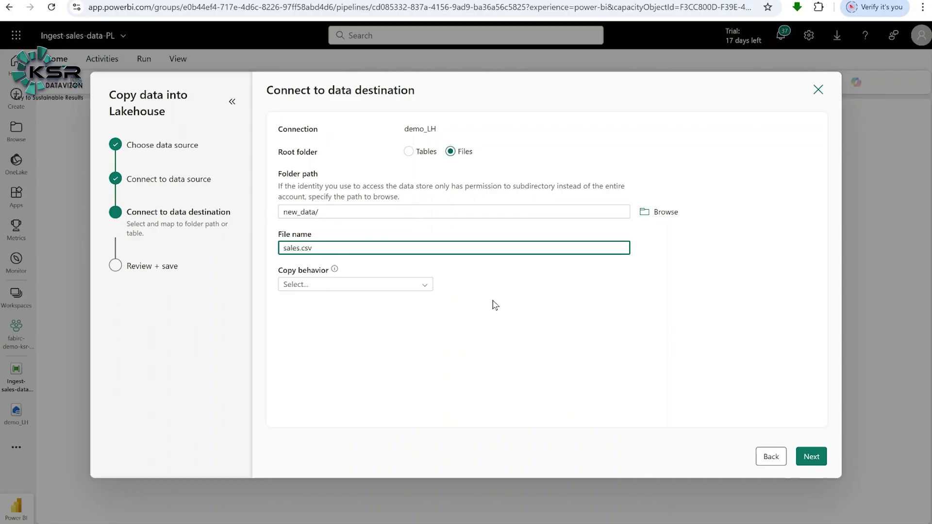
pyautogui.click(514, 339)
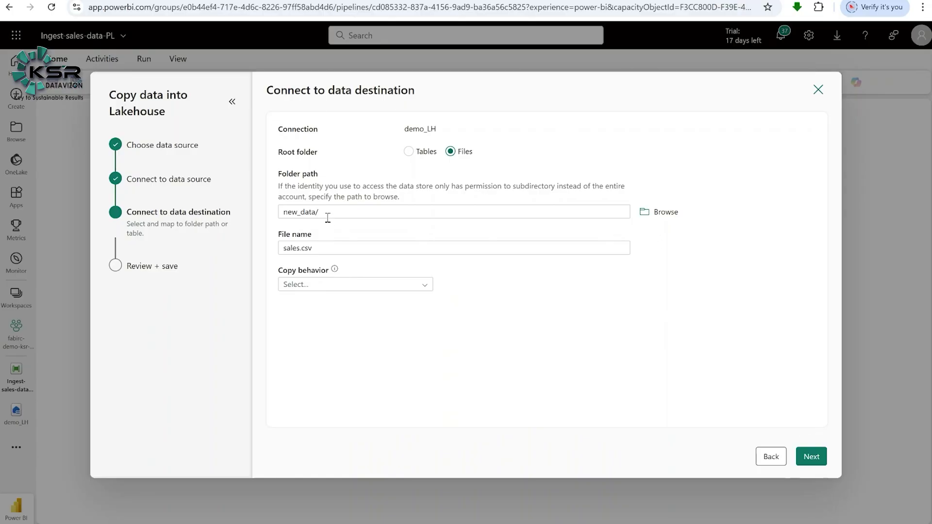
pyautogui.click(812, 457)
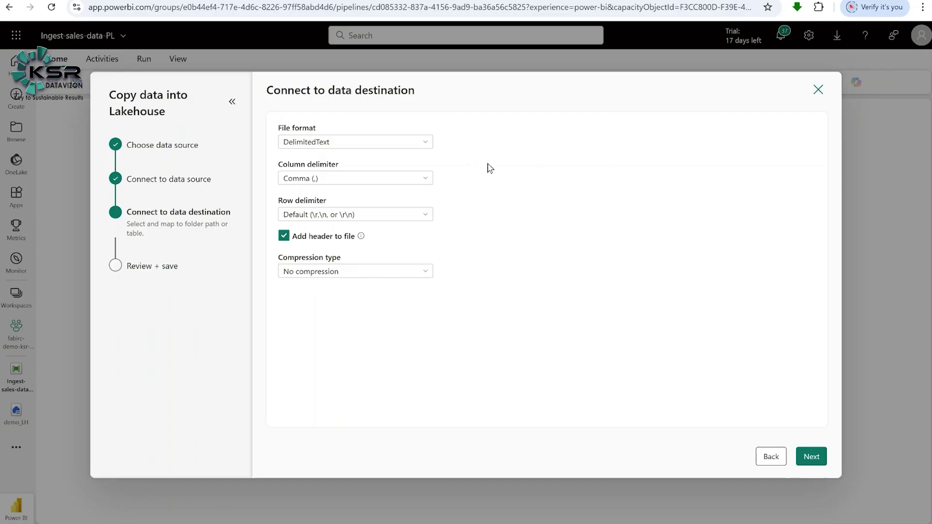
# Check the destination's column delimiter options and set its row delimiter to Line feed (\n)
pyautogui.click(418, 179)
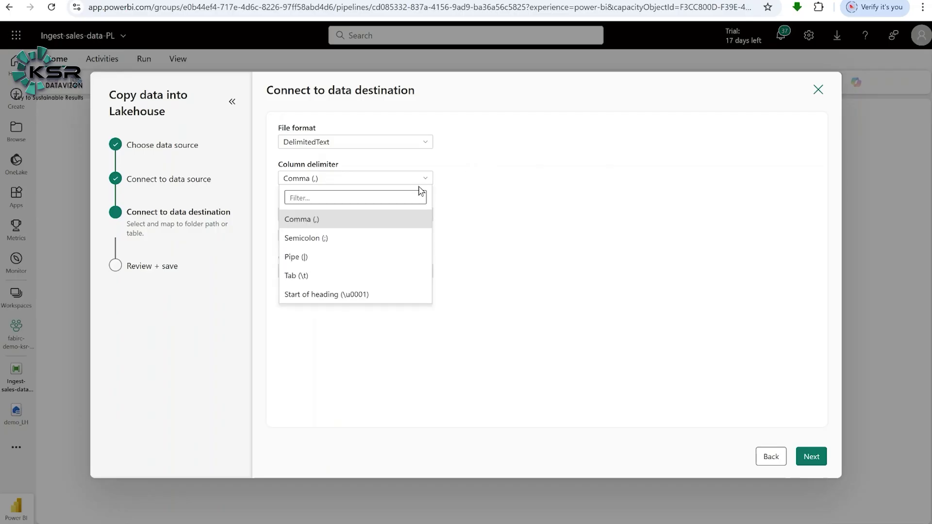
pyautogui.click(506, 175)
pyautogui.click(422, 217)
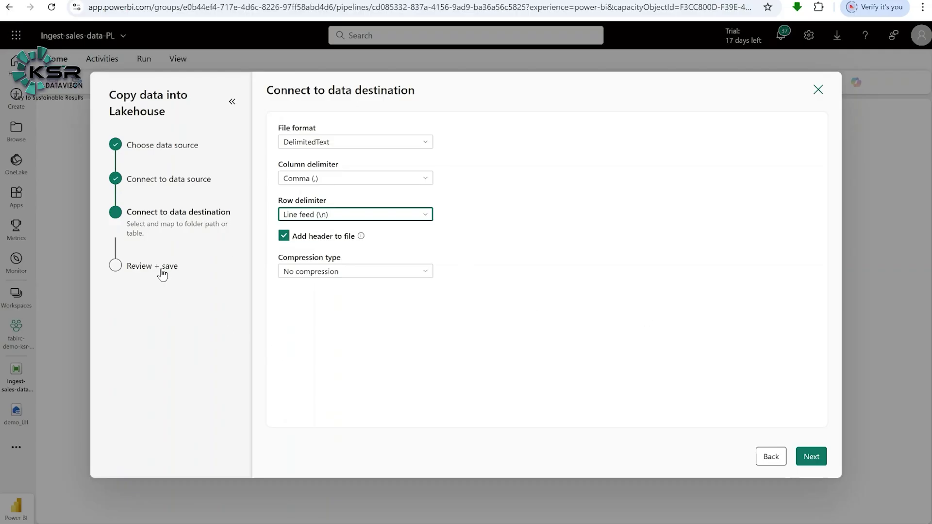
# Review the copy summary, then save and run the pipeline with immediate data transfer enabled
pyautogui.click(816, 458)
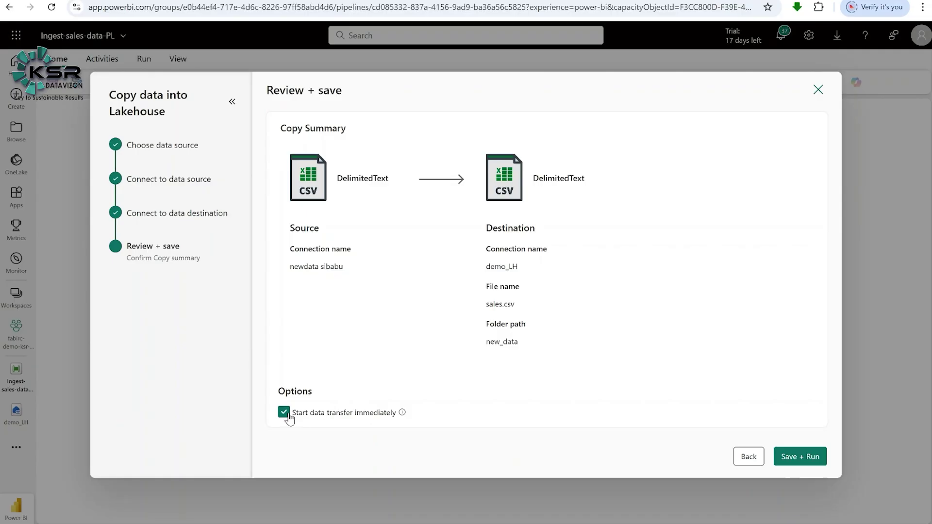
pyautogui.moveTo(406, 417)
pyautogui.click(808, 459)
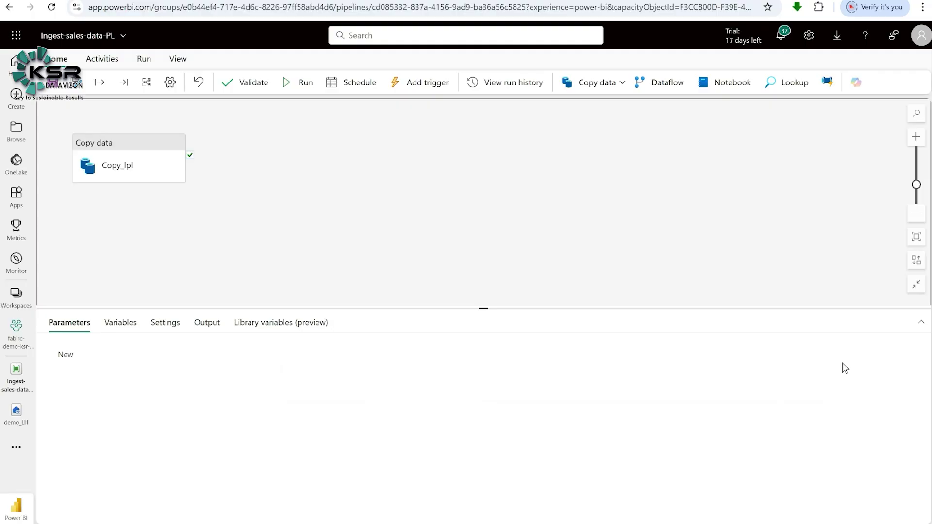
# Refresh the demo_LH lakehouse's Files, preview sales.csv in the new_data folder, and return to the folder
pyautogui.moveTo(135, 149)
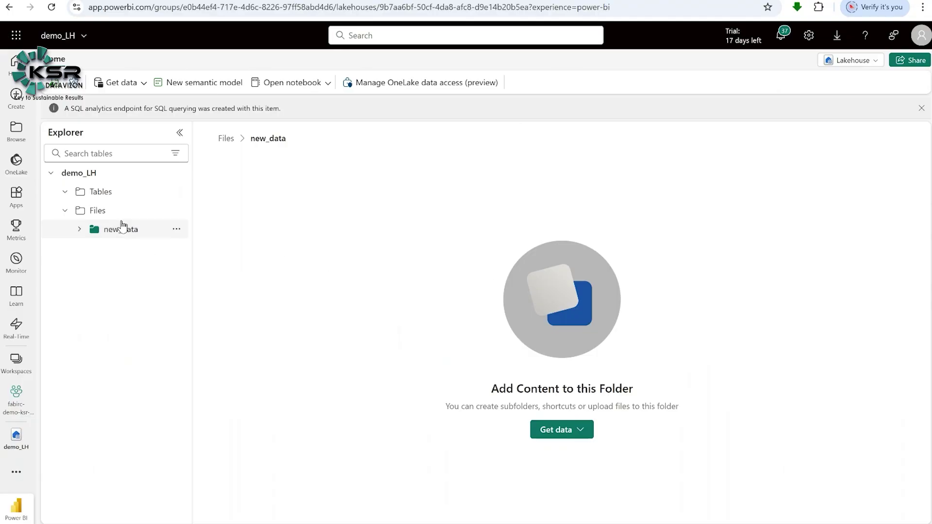
pyautogui.moveTo(101, 213)
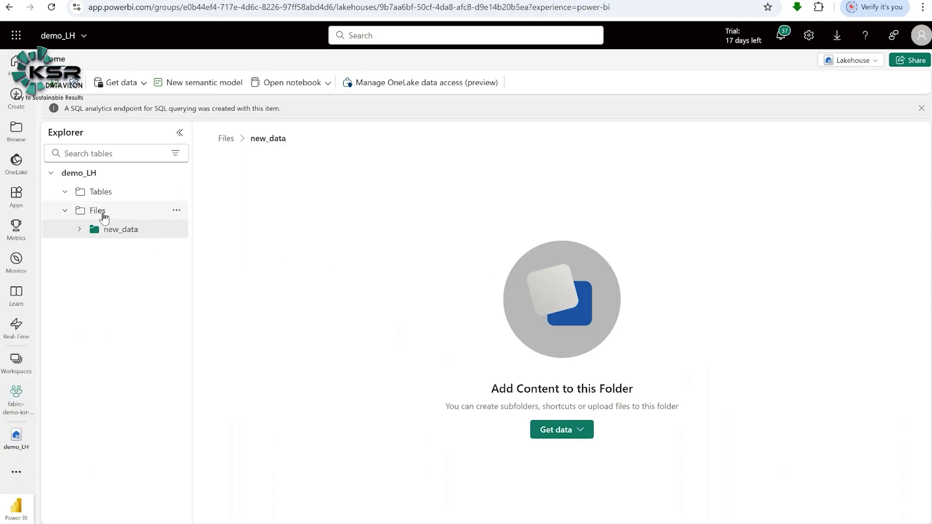
pyautogui.click(177, 214)
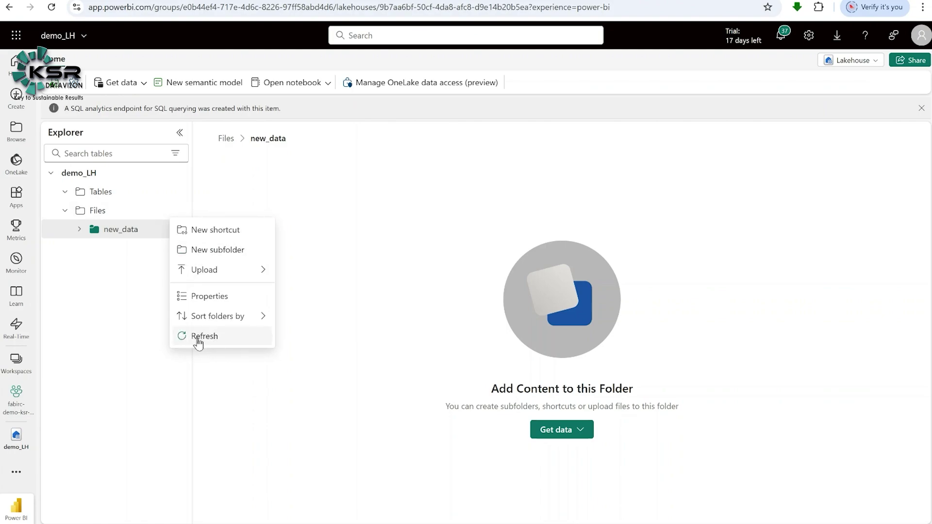
pyautogui.click(218, 342)
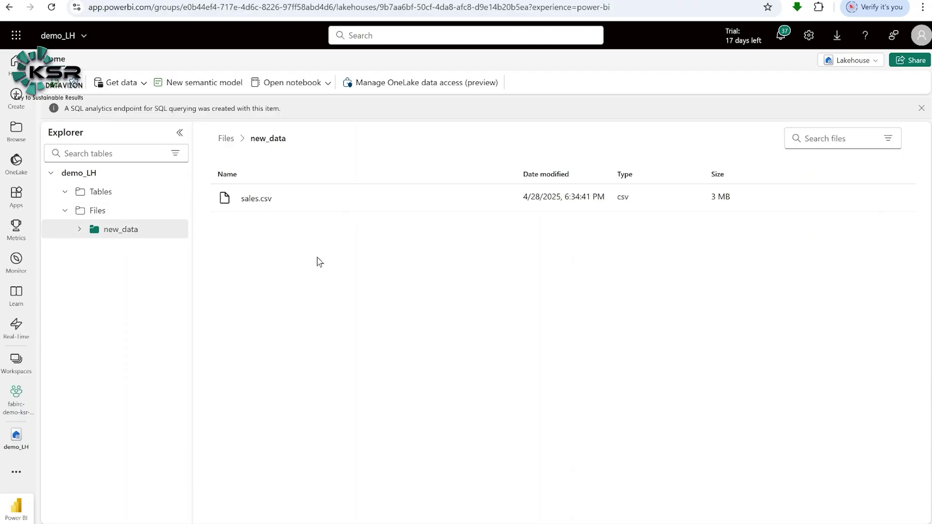
pyautogui.click(256, 199)
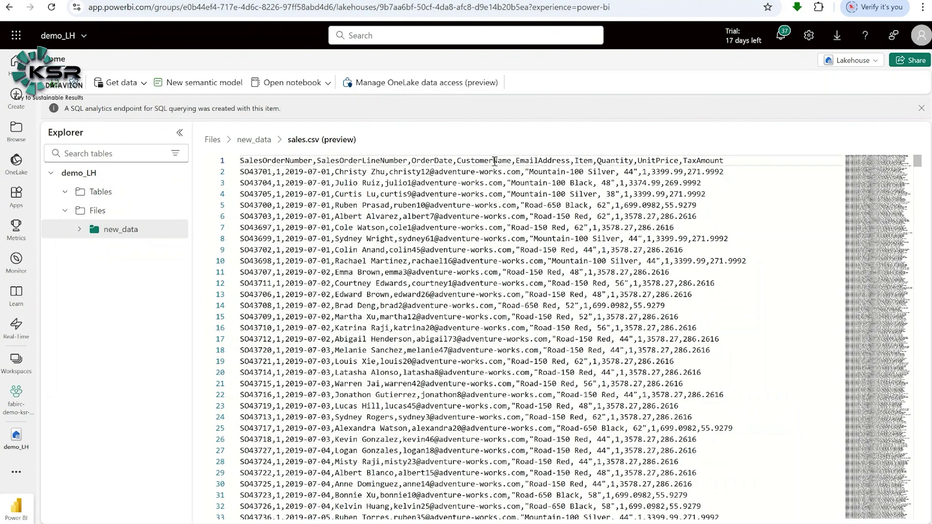
pyautogui.click(254, 140)
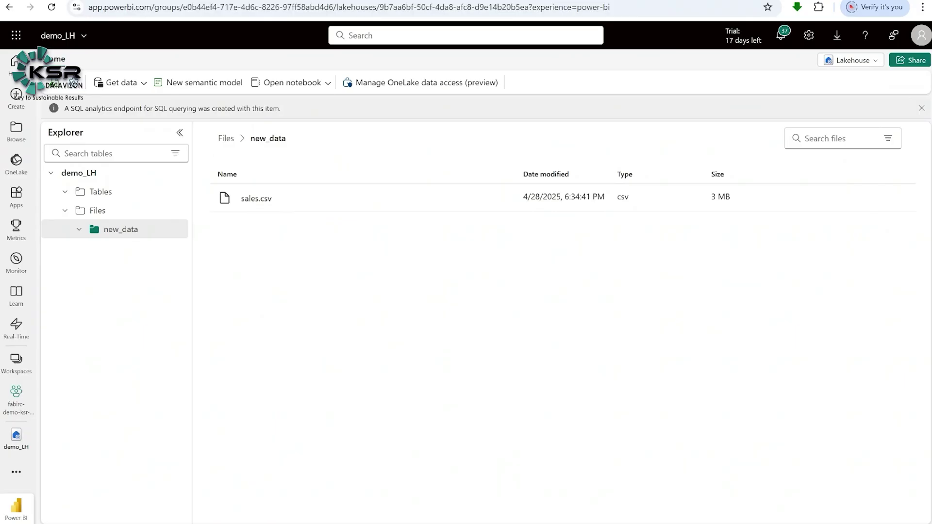
# Duplicate the lakehouse's browser tab and open the fabirc-demo-ksr-WS workspace in it
pyautogui.rightClick(230, 1)
pyautogui.click(283, 89)
pyautogui.click(16, 362)
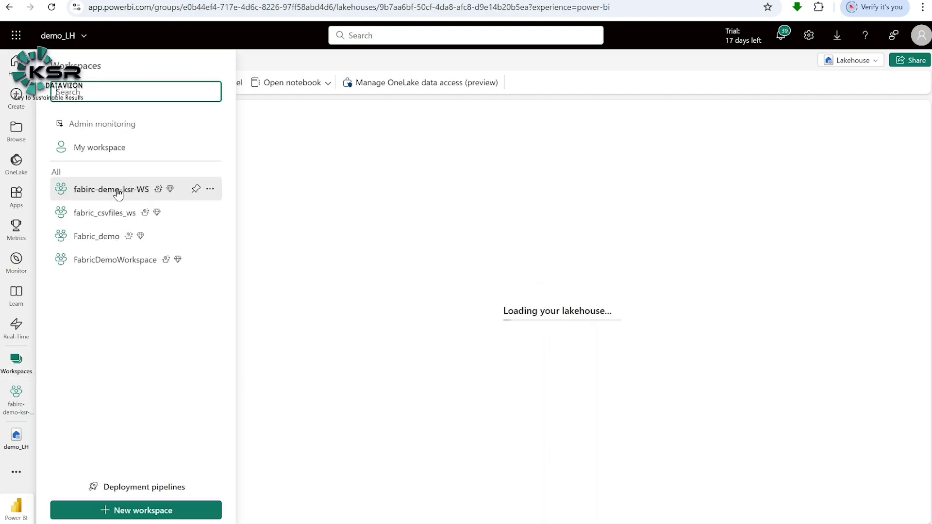
pyautogui.click(118, 191)
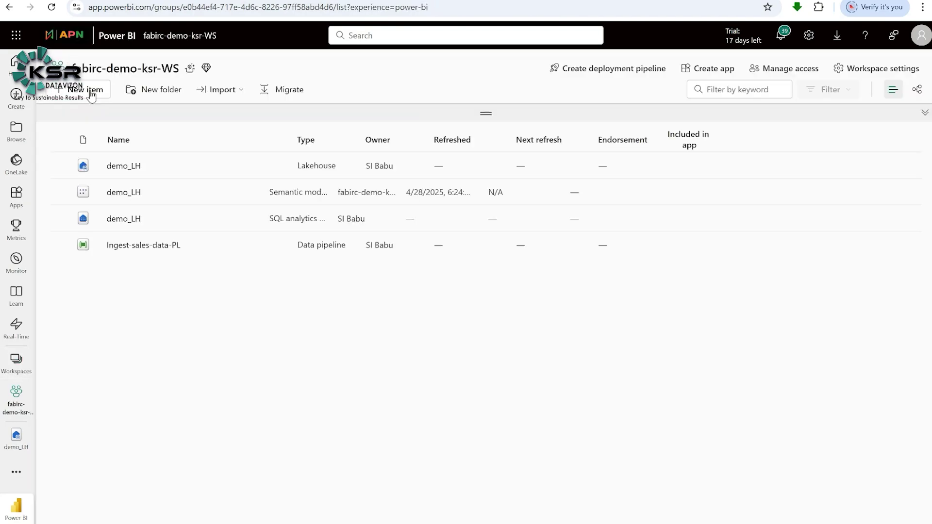
# Look up the Notebook item type by filtering the workspace's new items for "note", then close the item picker
pyautogui.click(85, 89)
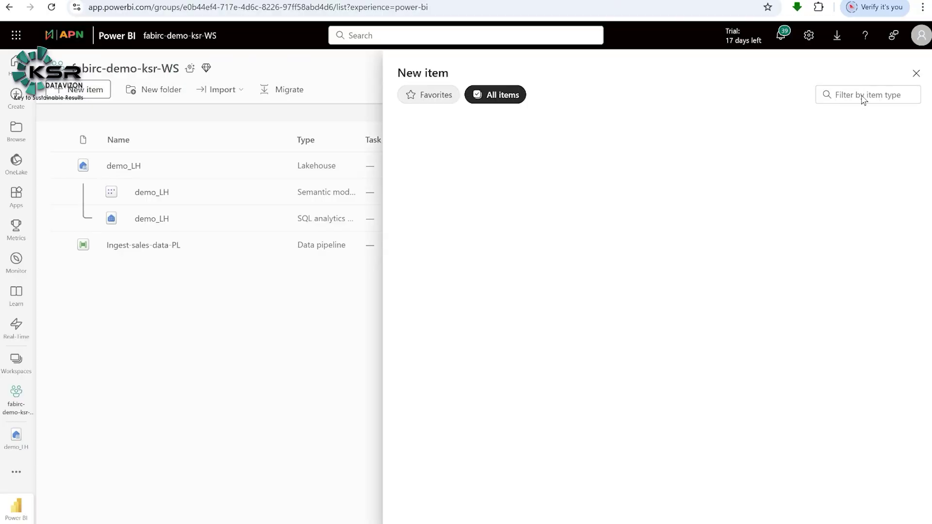
pyautogui.click(862, 95)
pyautogui.write('note')
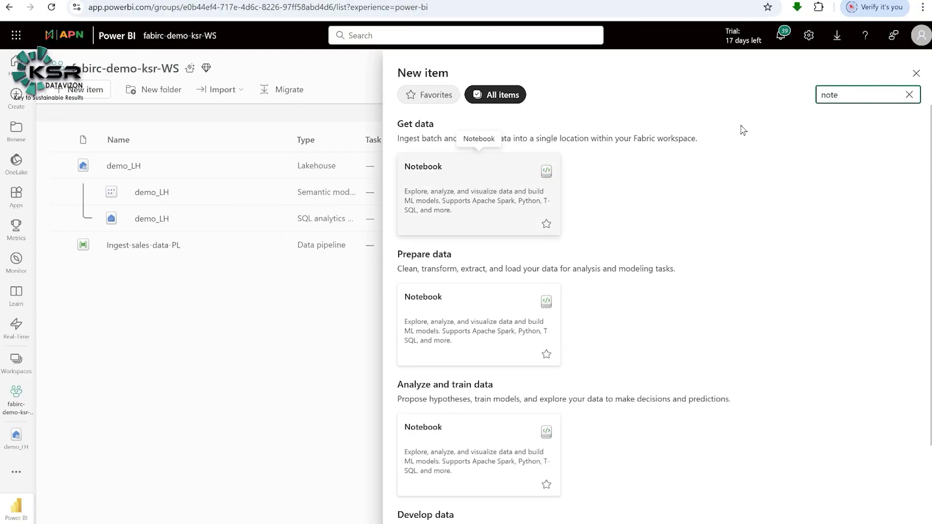
pyautogui.click(917, 74)
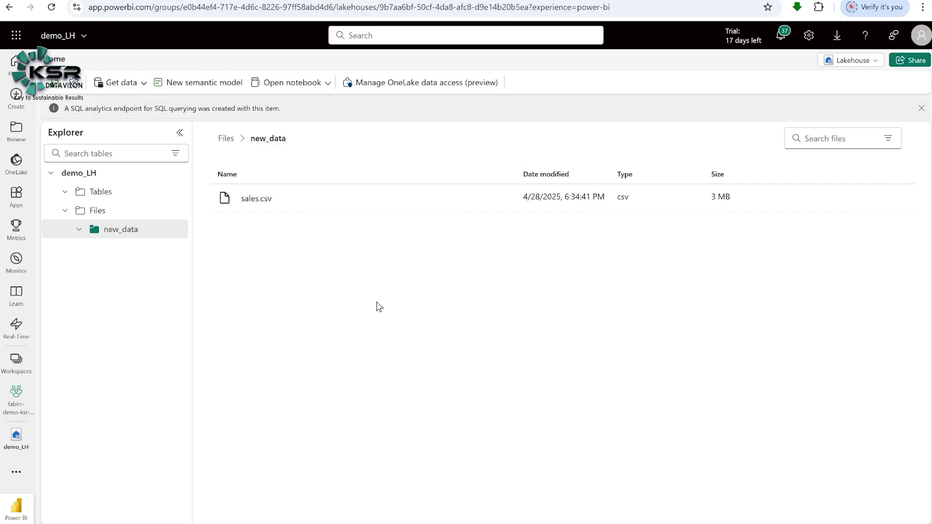
# Create a new notebook from the demo_LH lakehouse and rename it Sales Notebook
pyautogui.click(329, 87)
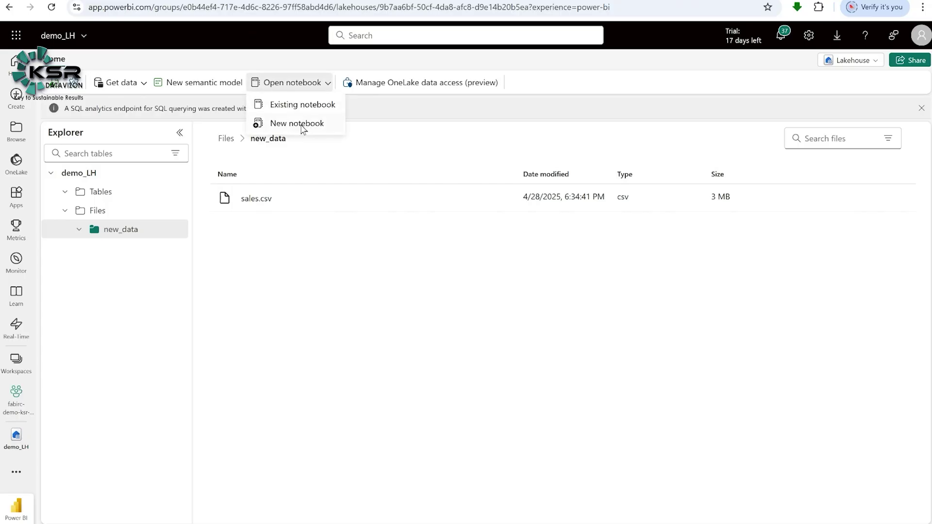
pyautogui.click(303, 127)
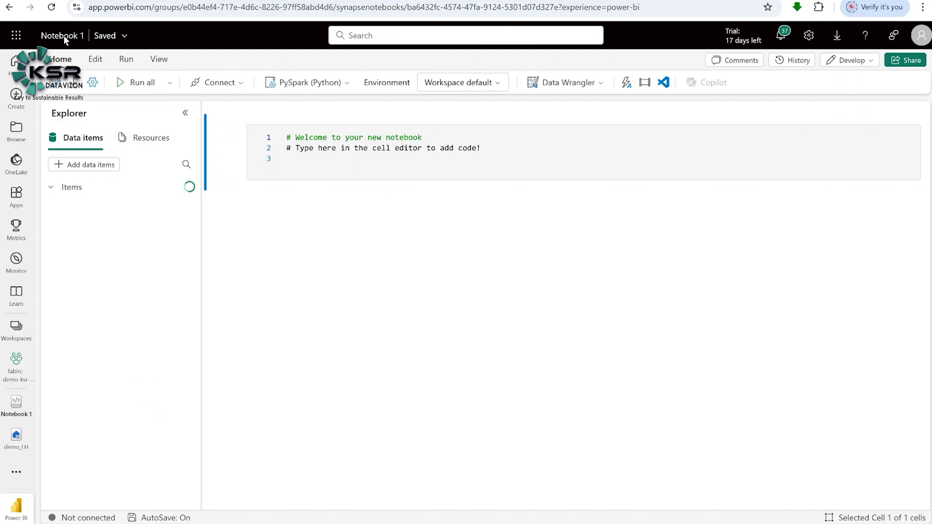
pyautogui.write('Sales Notebook 1')
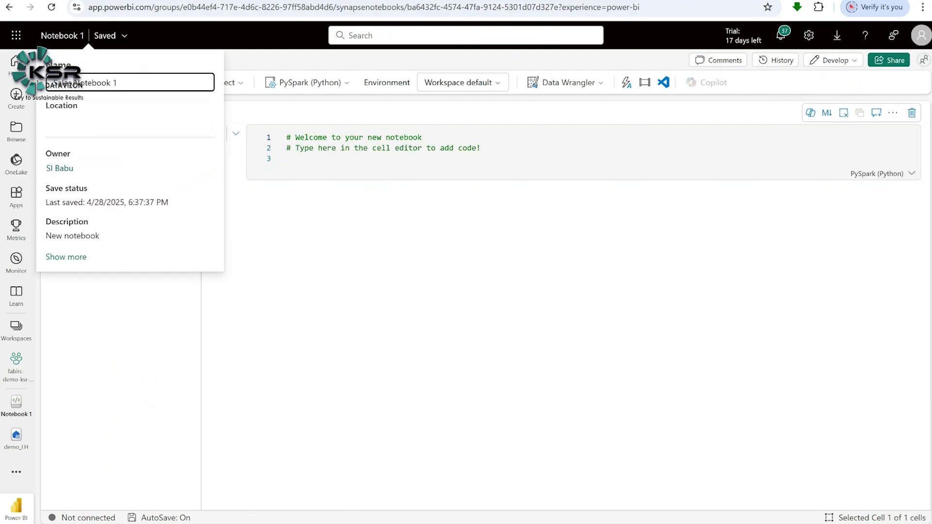
pyautogui.click(131, 85)
pyautogui.press('BackSpace')
pyautogui.press('BackSpace')
pyautogui.click(296, 292)
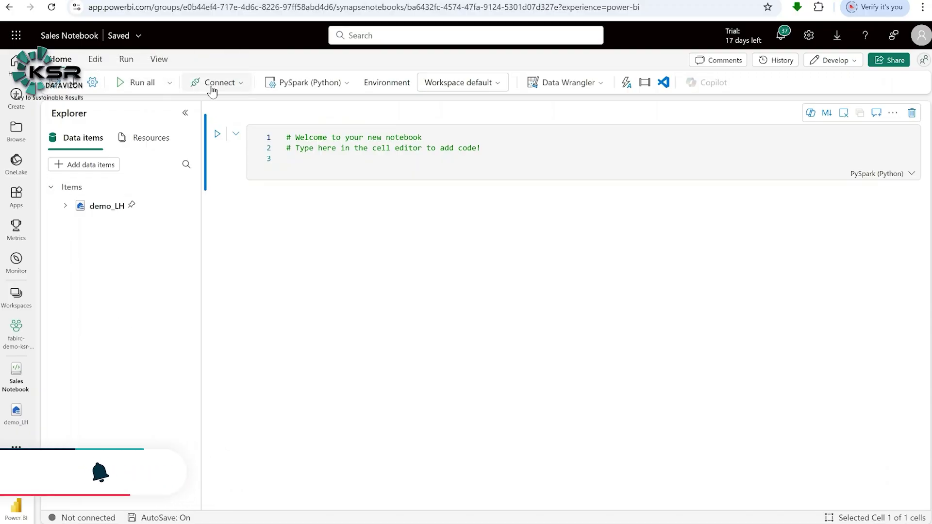
# Start a new standard session for the notebook and clear the sample comments from its first cell
pyautogui.click(241, 88)
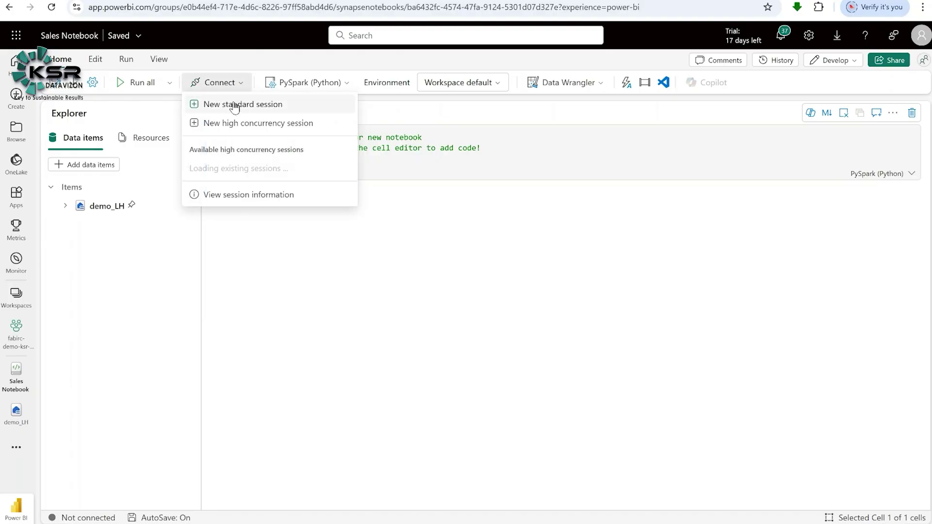
pyautogui.click(244, 108)
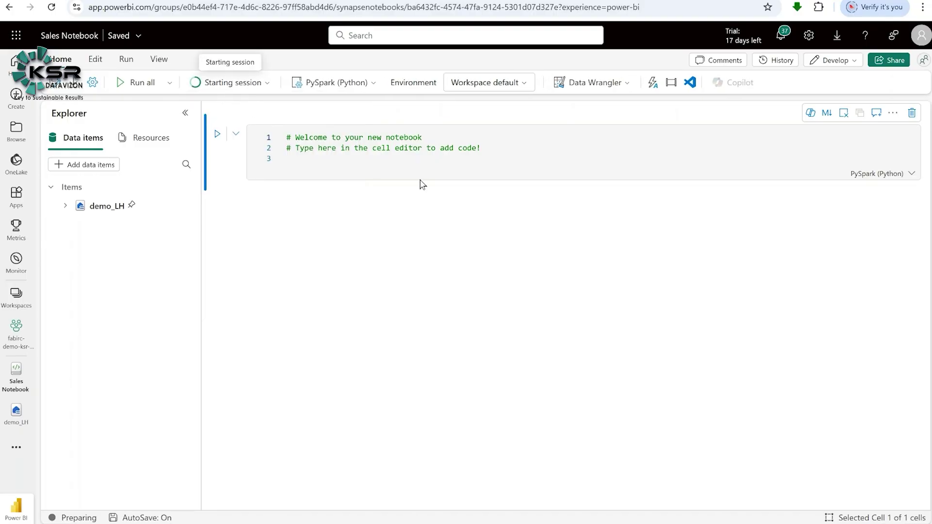
pyautogui.moveTo(492, 152); pyautogui.dragTo(287, 138)
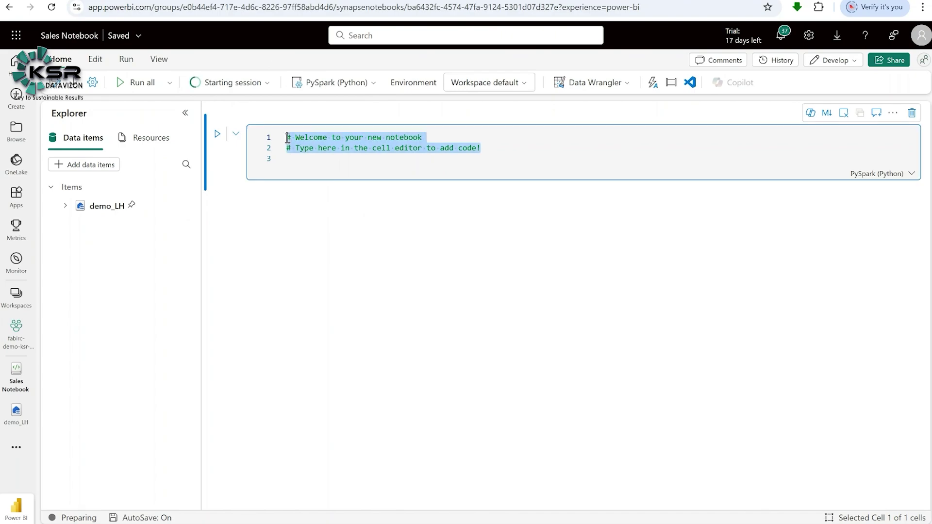
pyautogui.press('Delete')
pyautogui.press('Delete')
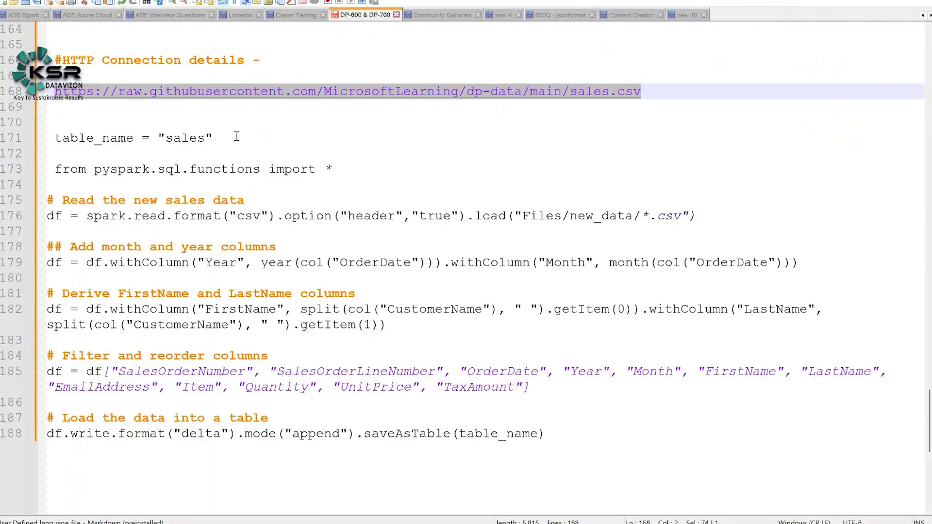
# Copy table_name = "sales" from the DP-600 & DP-700 notes into the first cell and make it a parameter cell
pyautogui.moveTo(229, 138); pyautogui.dragTo(55, 137)
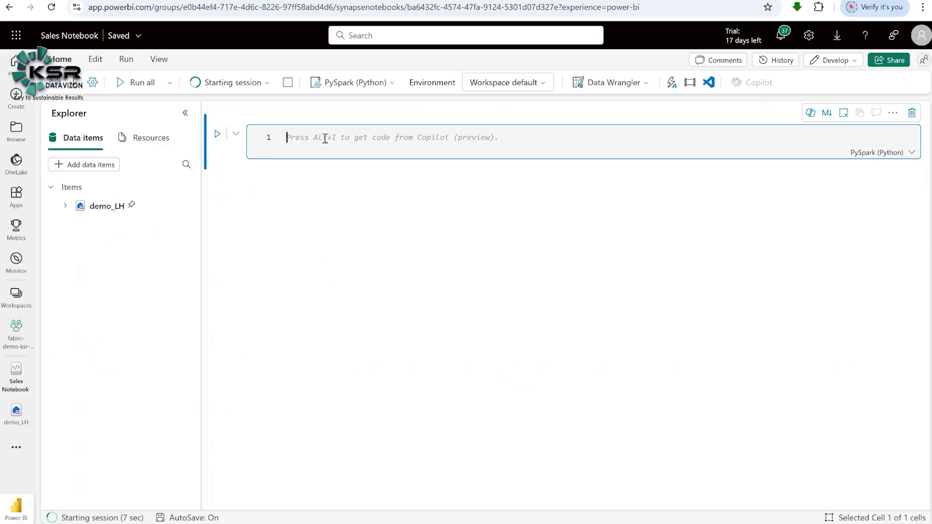
pyautogui.write('table_name = "sales"')
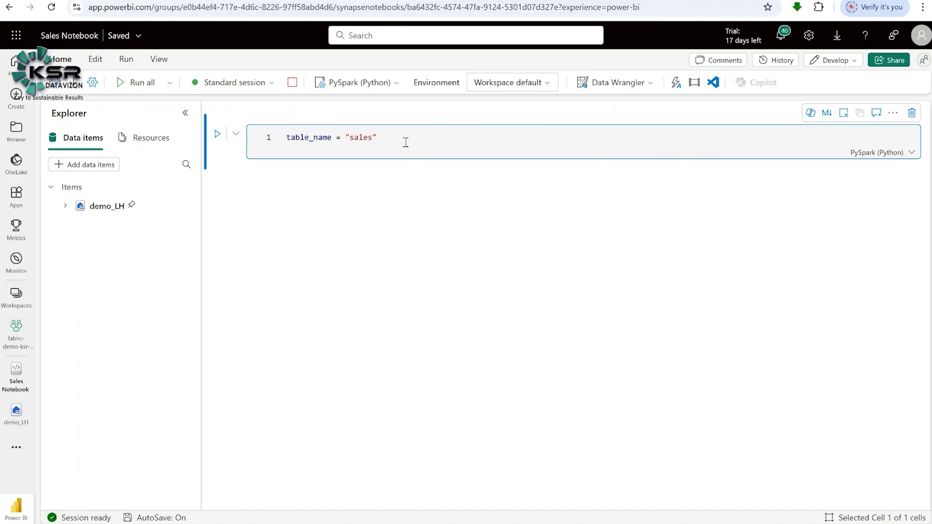
pyautogui.click(893, 114)
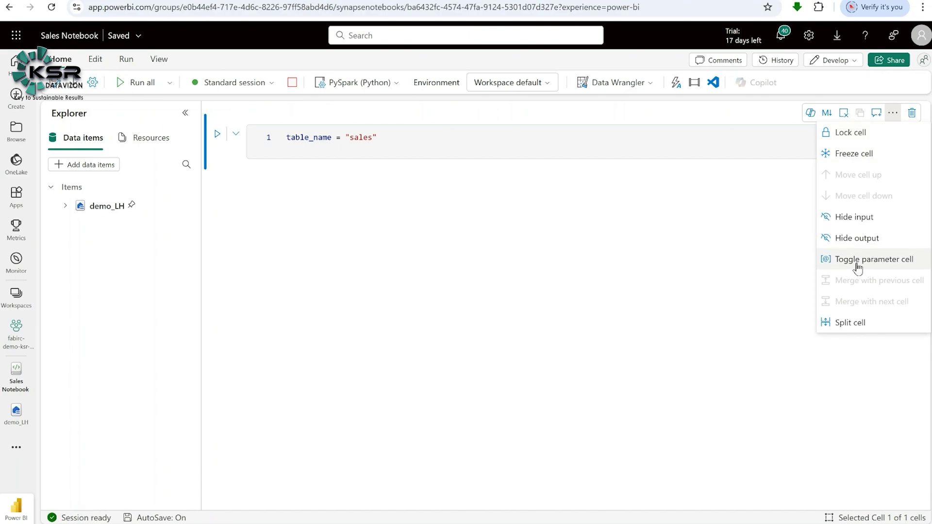
pyautogui.click(896, 261)
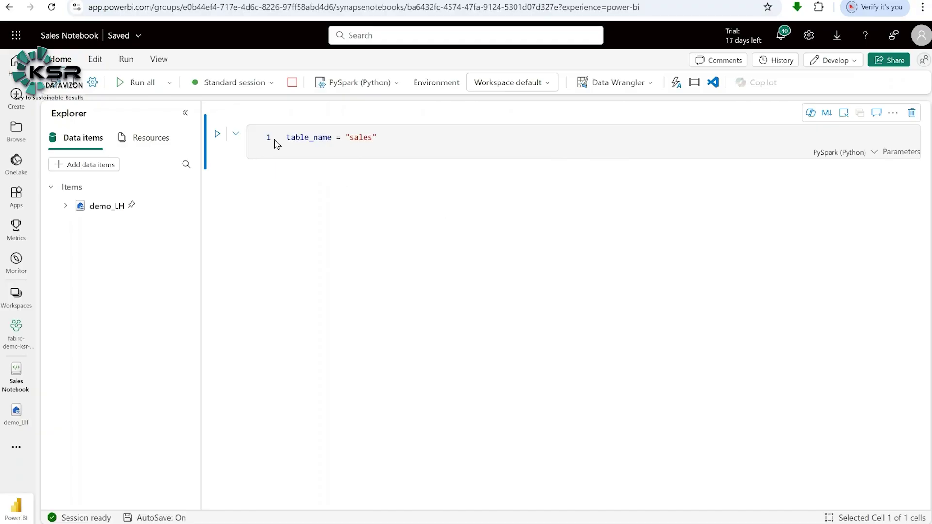
# Add a second code cell with the notes' PySpark script, from the pyspark.sql.functions import through saveAsTable(table_name)
pyautogui.moveTo(277, 174)
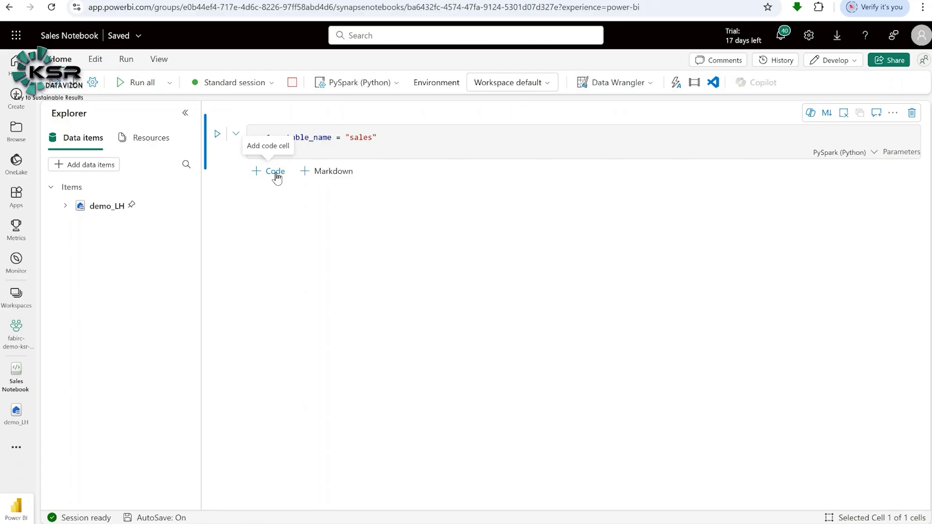
pyautogui.click(275, 173)
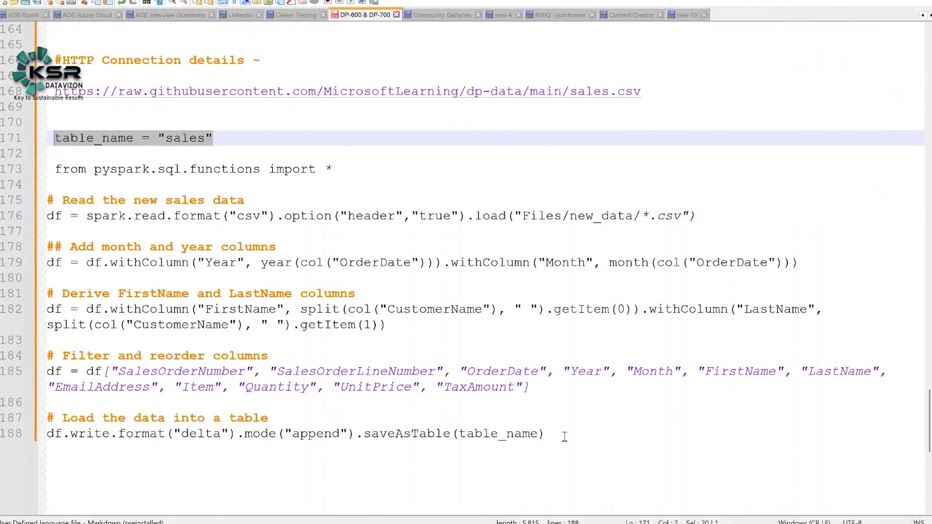
pyautogui.moveTo(546, 433); pyautogui.dragTo(45, 170)
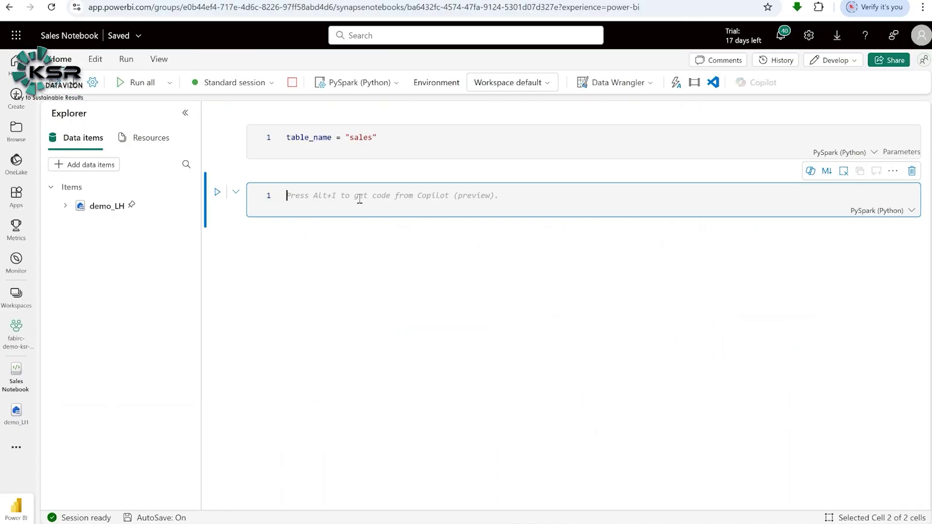
pyautogui.write('from pyspark.sql.functions import *  # Read the new sales data df = spark.read.format("csv").option("header","true").load("Files/new_data/*.csv")  ## Add month and year columns df = df.withColumn("Year", year(col("OrderDate"))).withColumn("Month", month(col("OrderDate")))  # Derive FirstName and LastName columns df = df.withColumn("FirstName", split(col("CustomerName"), " ").getItem(0)).withColumn("LastName", split(col("CustomerName"), " ").getItem(1))  # Filter and reorder columns df = df["SalesOrderNumber", "SalesOrderLineNumber", "OrderDate", "Year", "Month", "FirstName", "LastName", "EmailAddress", "Item", "Quantity", "UnitPrice", "TaxAmount"]  # Load the data into a table df.write.format("delta").mode("append").saveAsTable(table_name)')
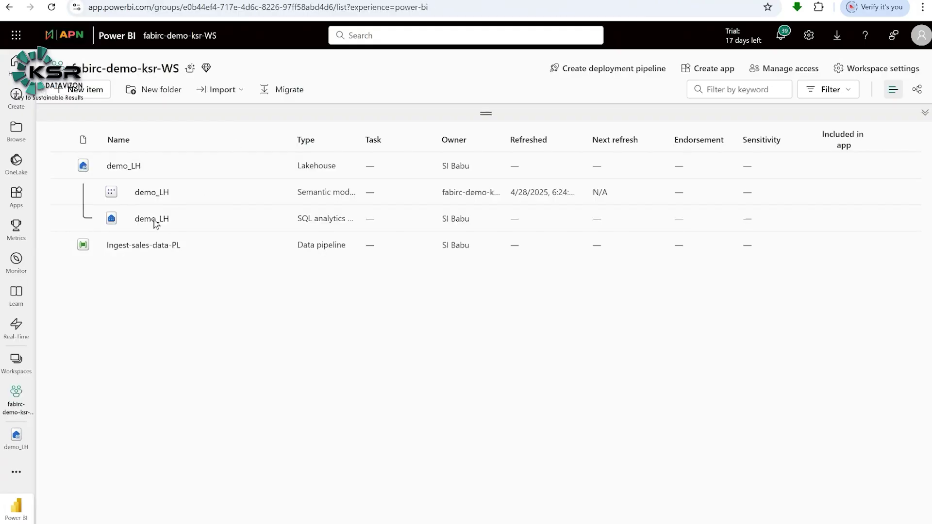
# Open the demo_LH lakehouse in the workspace tab, then examine the full width of the notebook's column transformation code
pyautogui.click(136, 166)
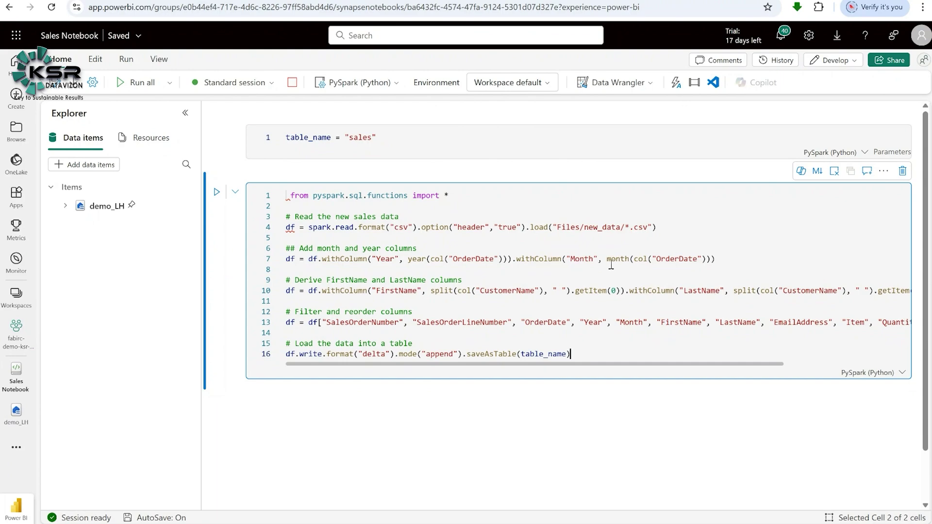
pyautogui.moveTo(611, 264)
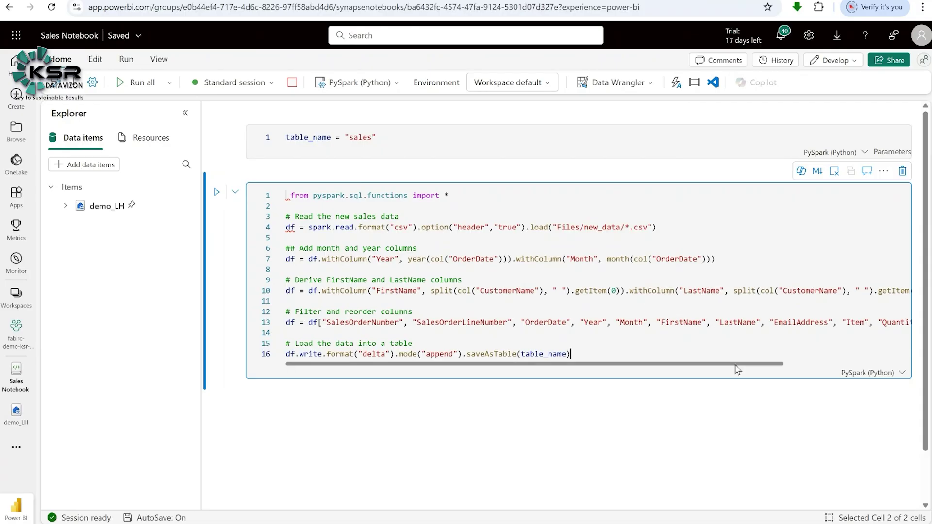
pyautogui.moveTo(734, 369); pyautogui.dragTo(620, 372)
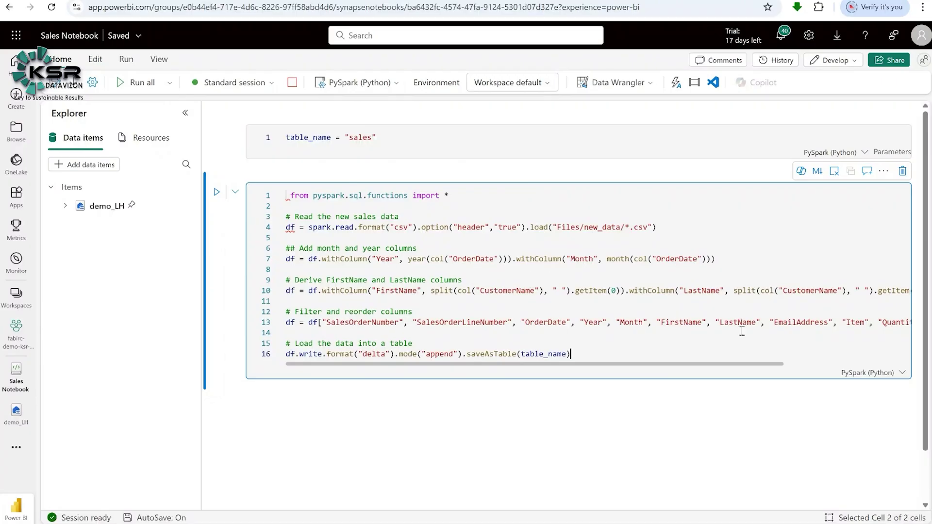
pyautogui.moveTo(755, 361); pyautogui.dragTo(691, 365)
pyautogui.moveTo(729, 365); pyautogui.dragTo(592, 364)
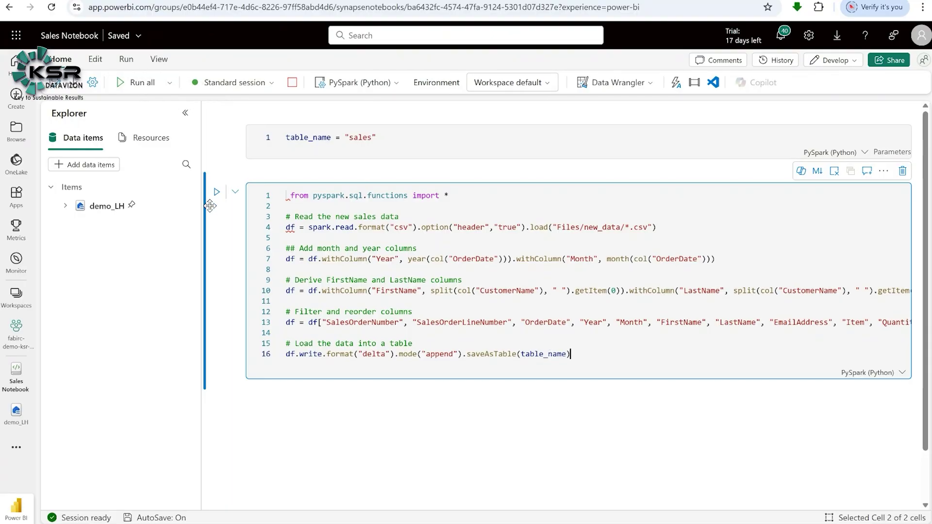
# Run all notebook cells, then add and run a new code cell containing display(df.head(5))
pyautogui.click(139, 83)
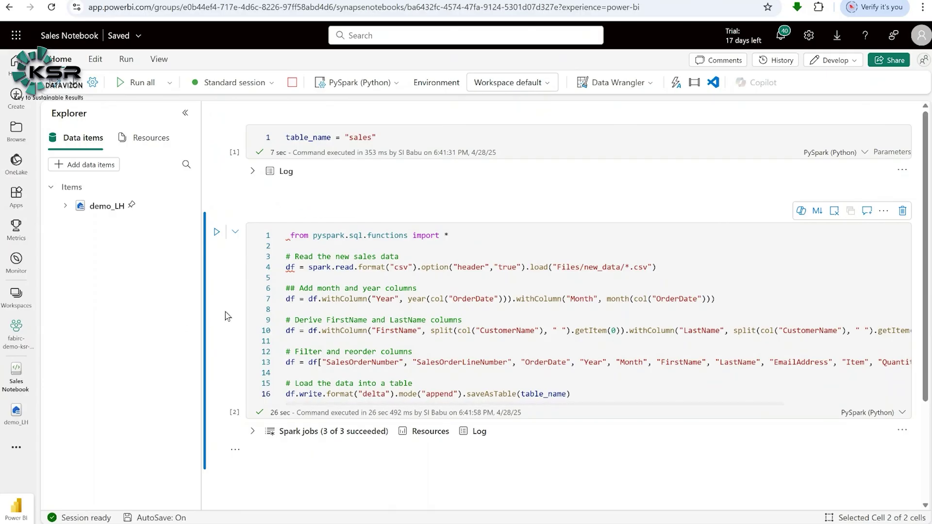
pyautogui.scroll(-2, 227, 316)
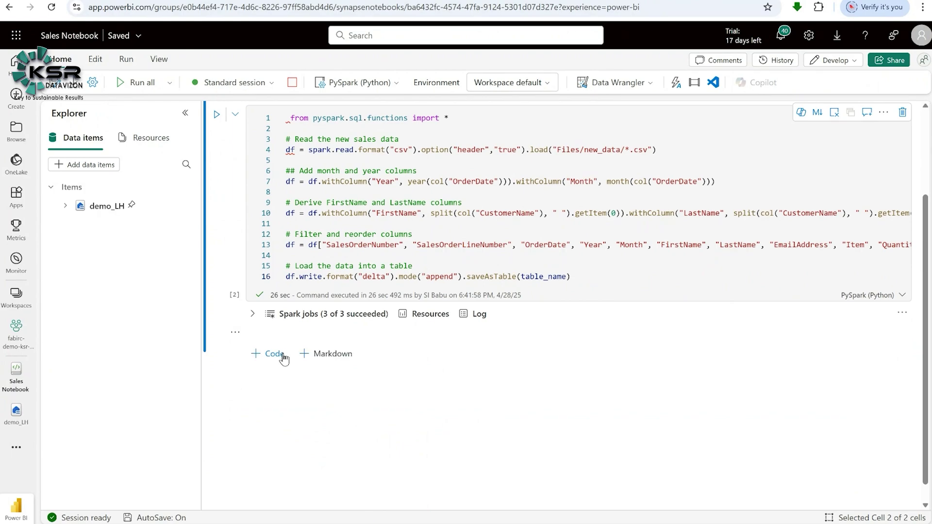
pyautogui.click(283, 358)
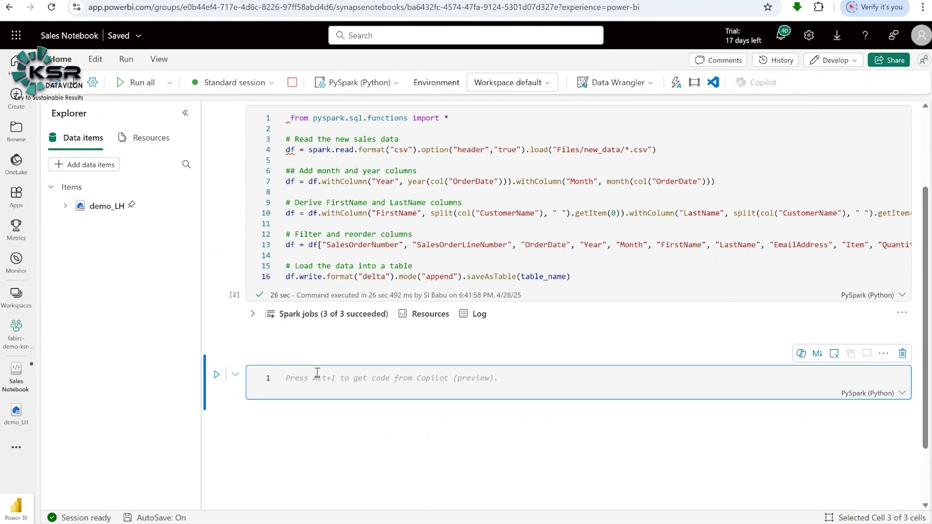
pyautogui.write('disp')
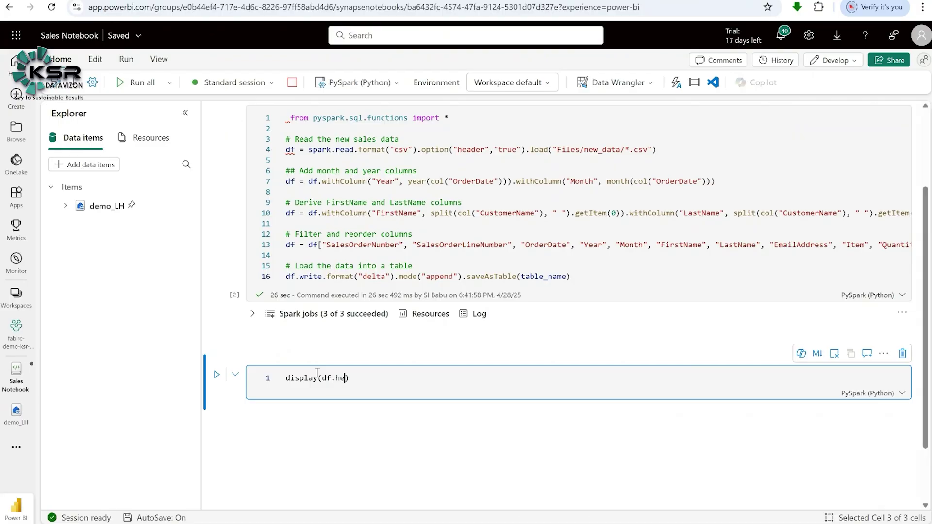
pyautogui.write('lay(df.head(5')
pyautogui.click(217, 375)
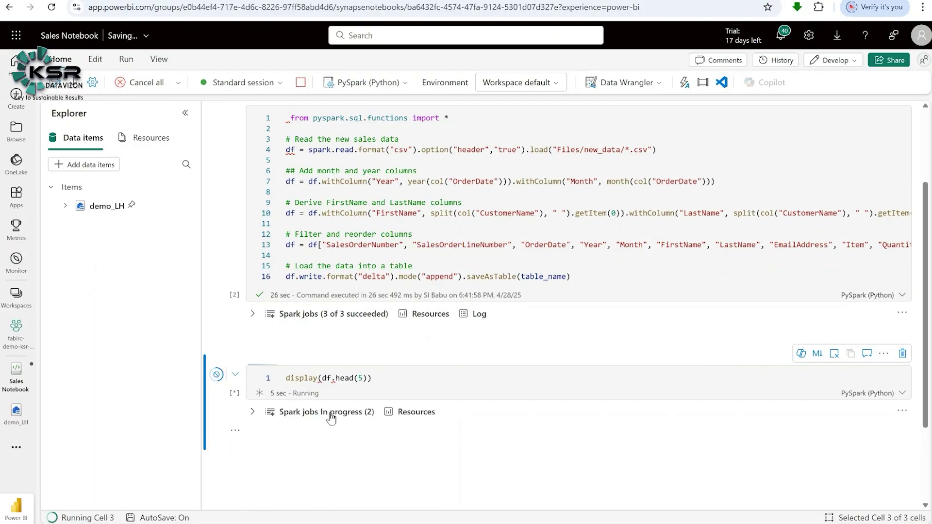
pyautogui.scroll(-3, 711, 376)
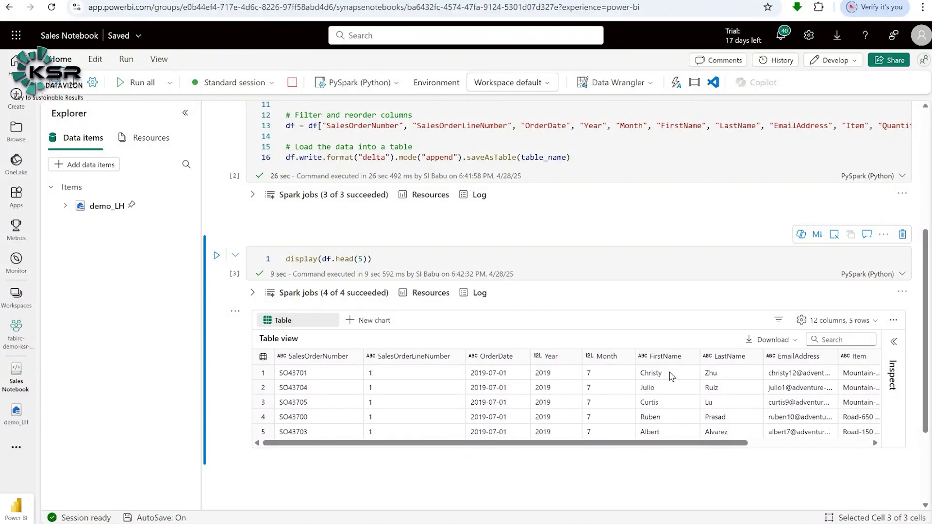
pyautogui.moveTo(505, 443); pyautogui.dragTo(561, 453)
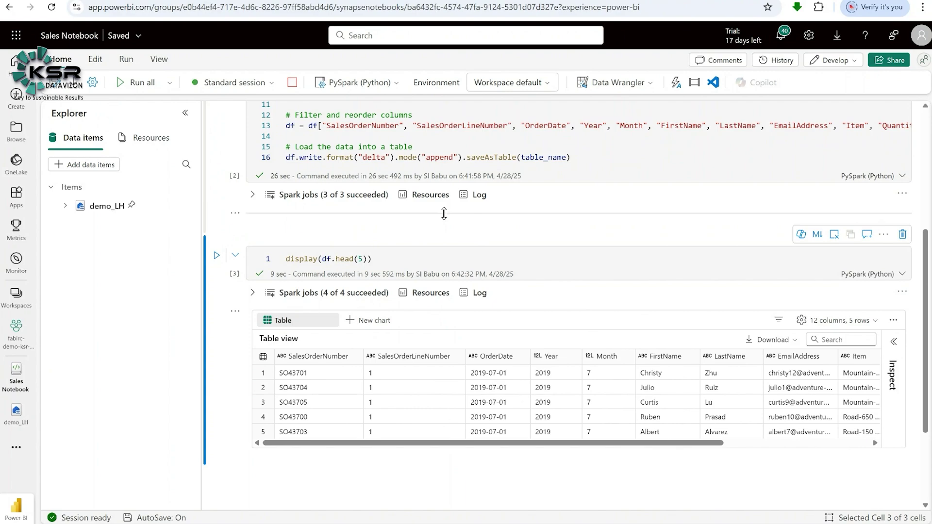
pyautogui.scroll(3, 446, 219)
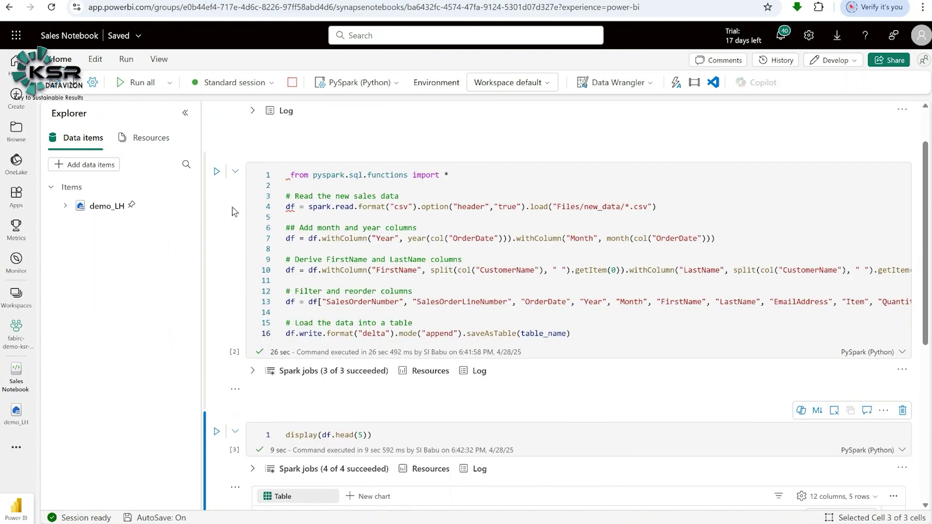
# In the demo_LH lakehouse tab, refresh Tables and open the sales table to examine its loaded rows
pyautogui.click(232, 212)
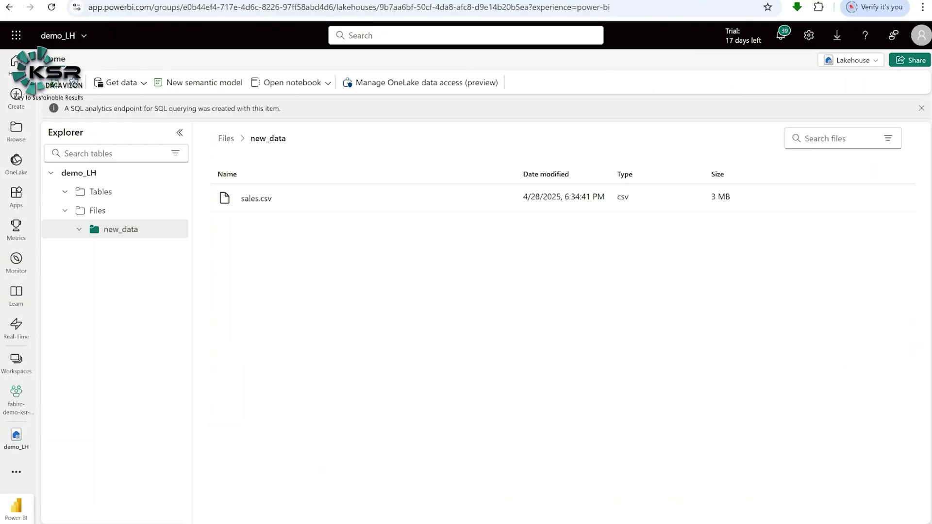
pyautogui.moveTo(104, 194)
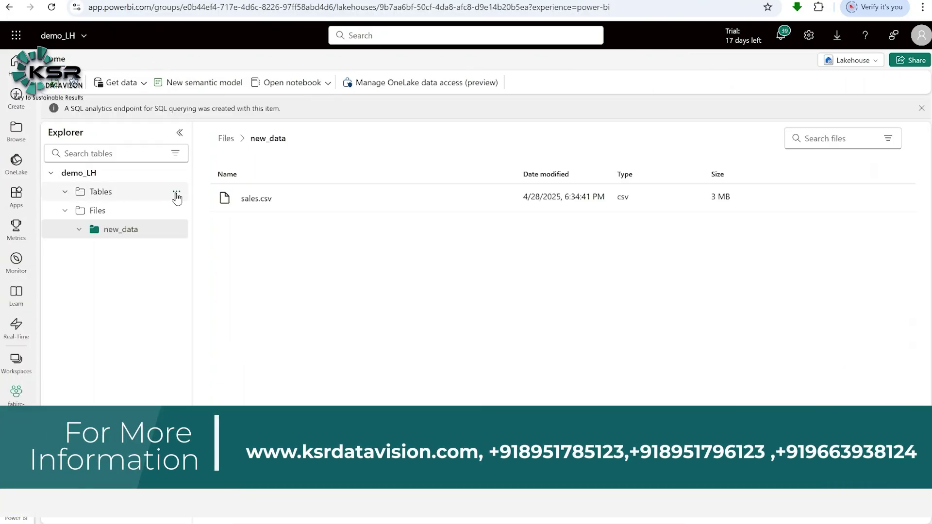
pyautogui.click(177, 194)
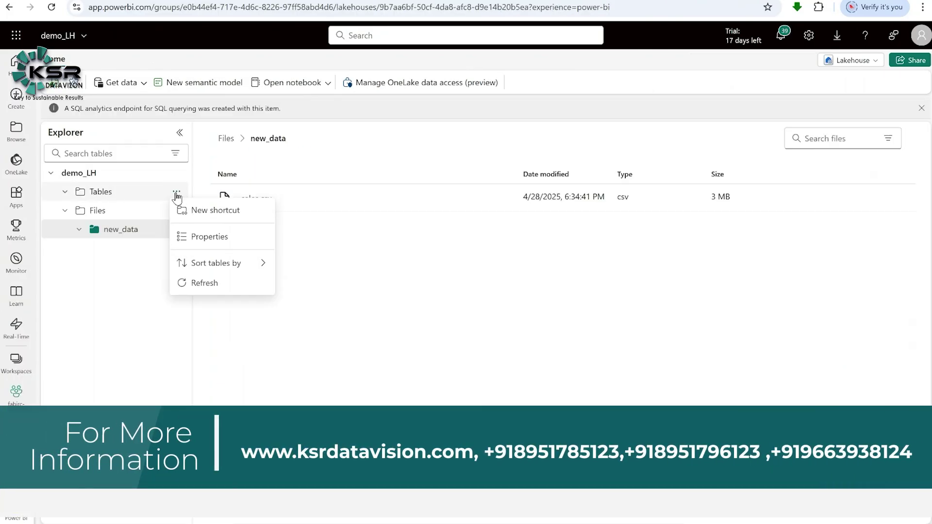
pyautogui.click(205, 284)
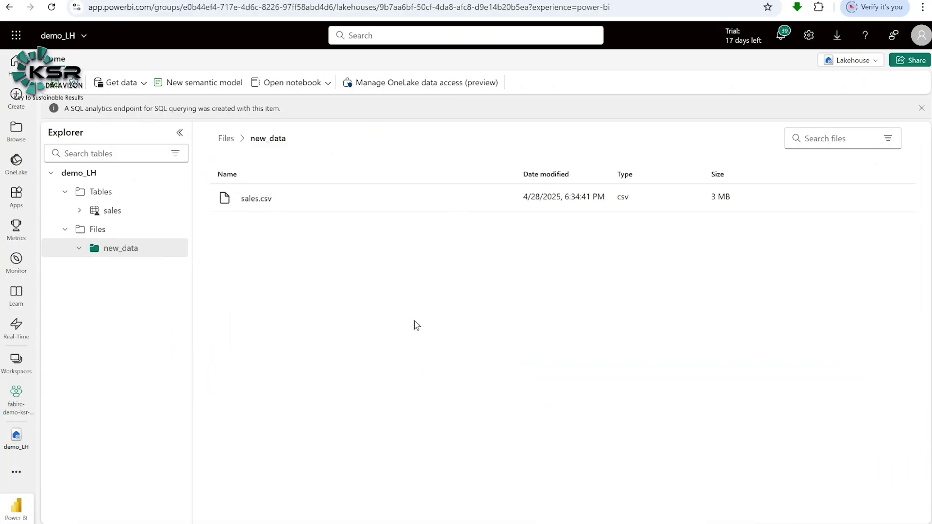
pyautogui.click(120, 217)
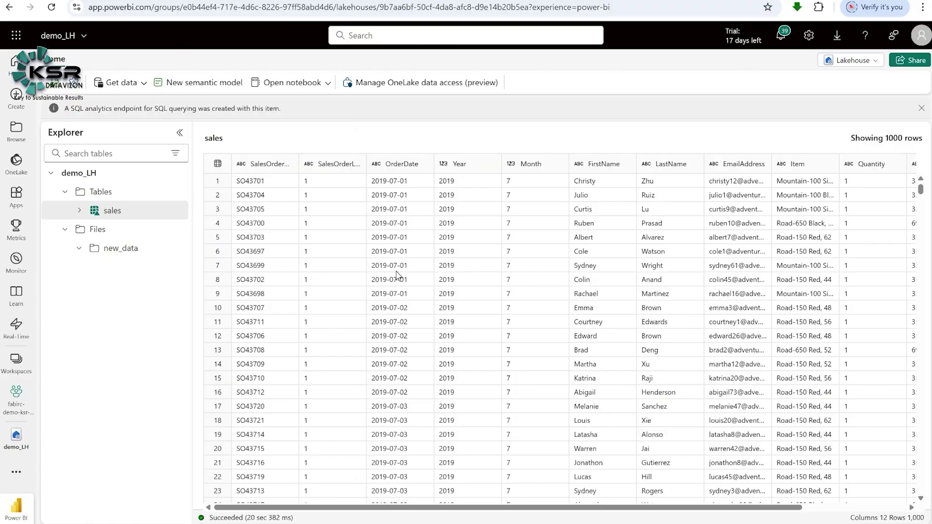
pyautogui.click(121, 213)
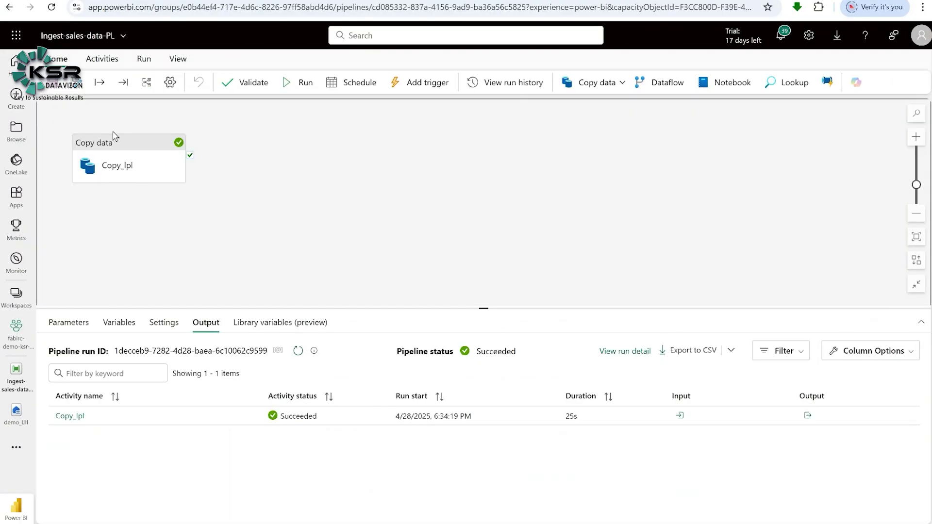
# In the Ingest-sales-data-PL pipeline, move the Copy_lpl activity toward the canvas centre and add a Delete data activity
pyautogui.moveTo(102, 142); pyautogui.dragTo(289, 151)
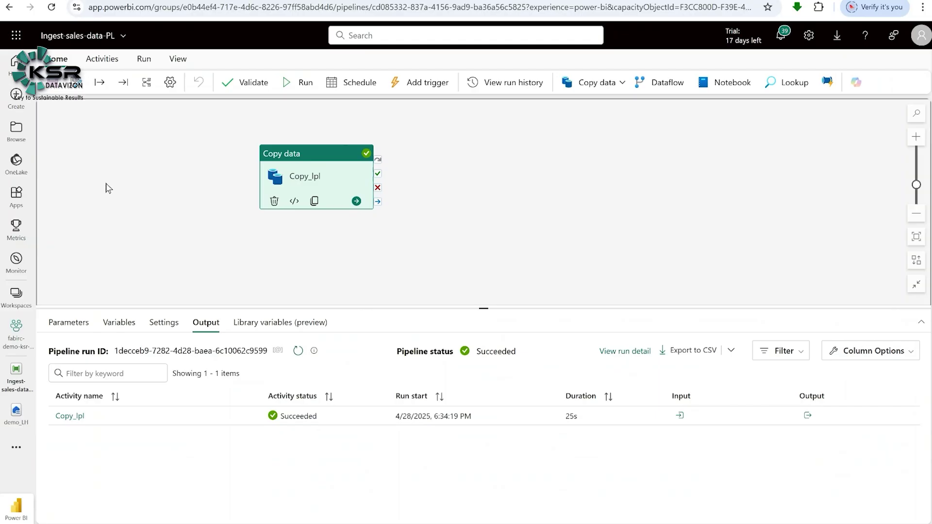
pyautogui.moveTo(106, 187); pyautogui.dragTo(194, 196)
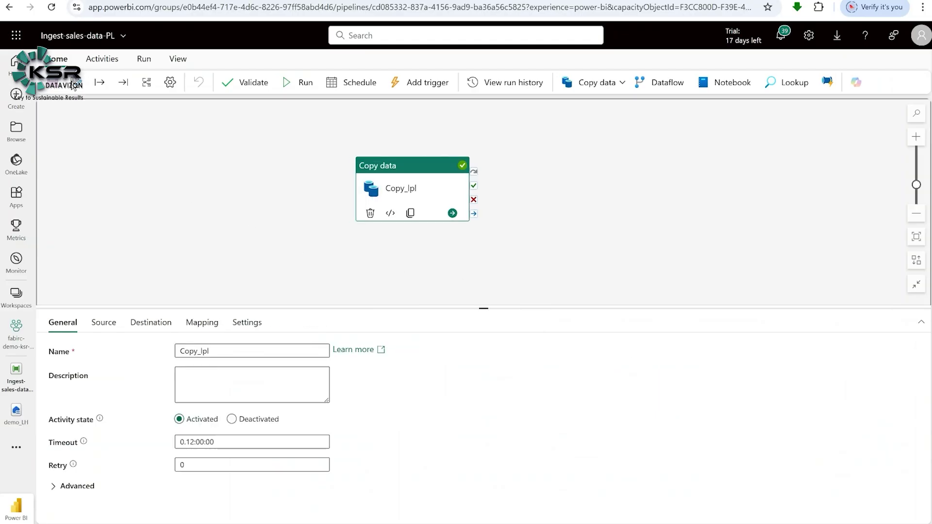
pyautogui.click(102, 59)
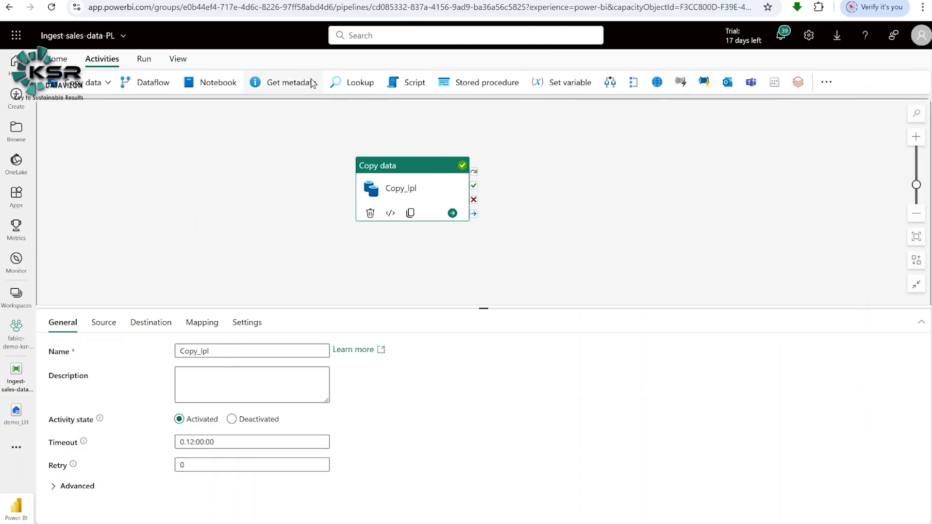
pyautogui.click(826, 83)
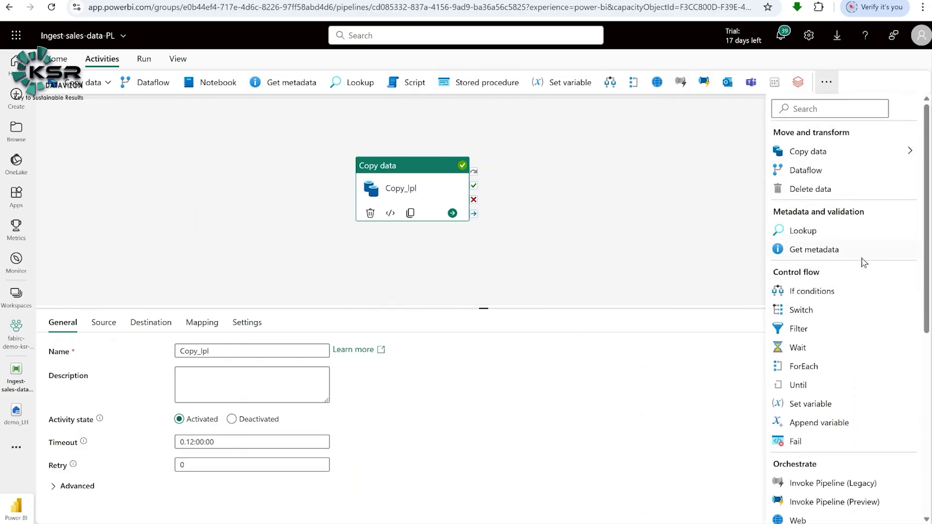
pyautogui.scroll(-2, 866, 262)
pyautogui.scroll(2, 868, 261)
pyautogui.click(807, 190)
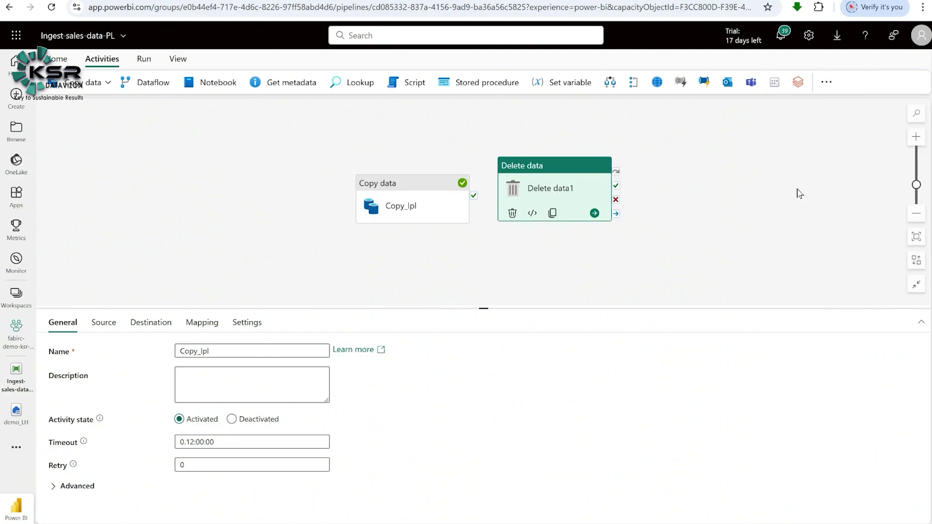
# Place the Delete data activity ahead of Copy_lpl and connect its On success output to Copy_lpl
pyautogui.moveTo(526, 163); pyautogui.dragTo(176, 171)
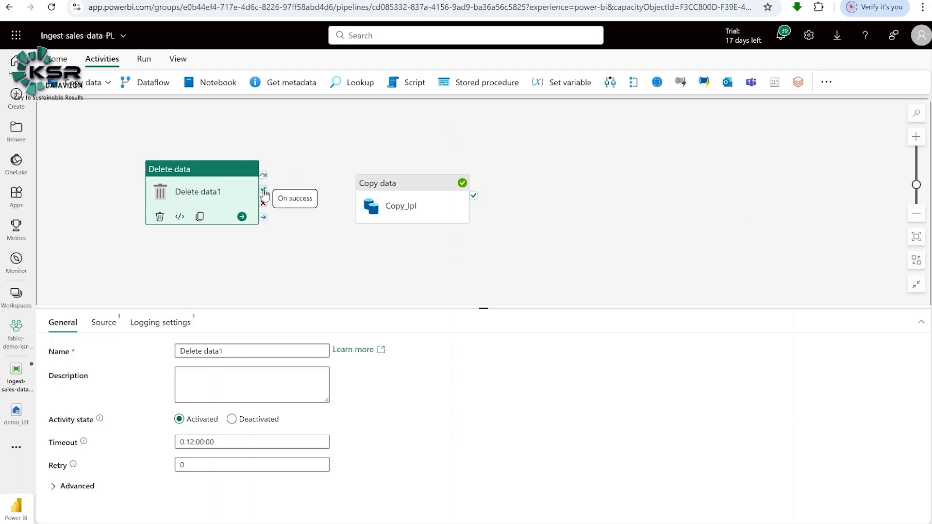
pyautogui.moveTo(264, 193); pyautogui.dragTo(356, 199)
pyautogui.moveTo(263, 189); pyautogui.dragTo(359, 205)
pyautogui.click(327, 225)
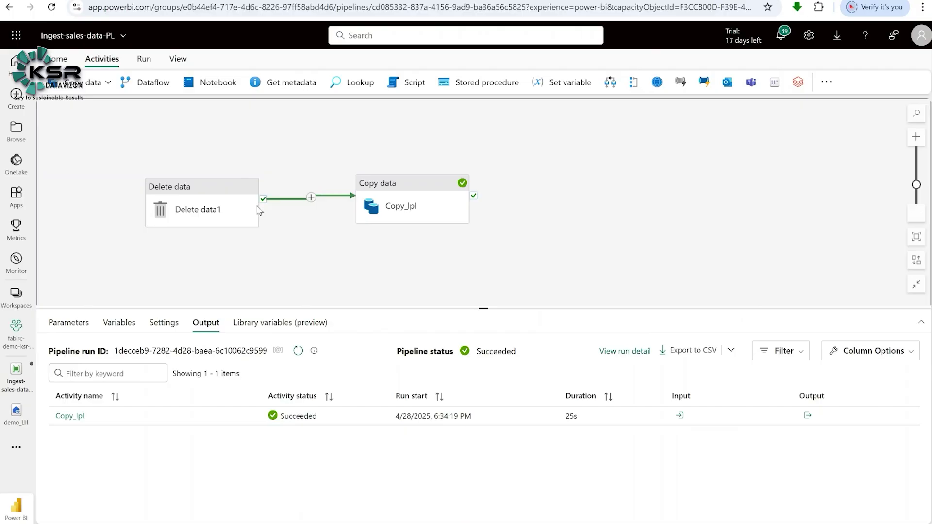
# Rename the delete activity as Delete data and set its source connection to demo_LH
pyautogui.click(191, 192)
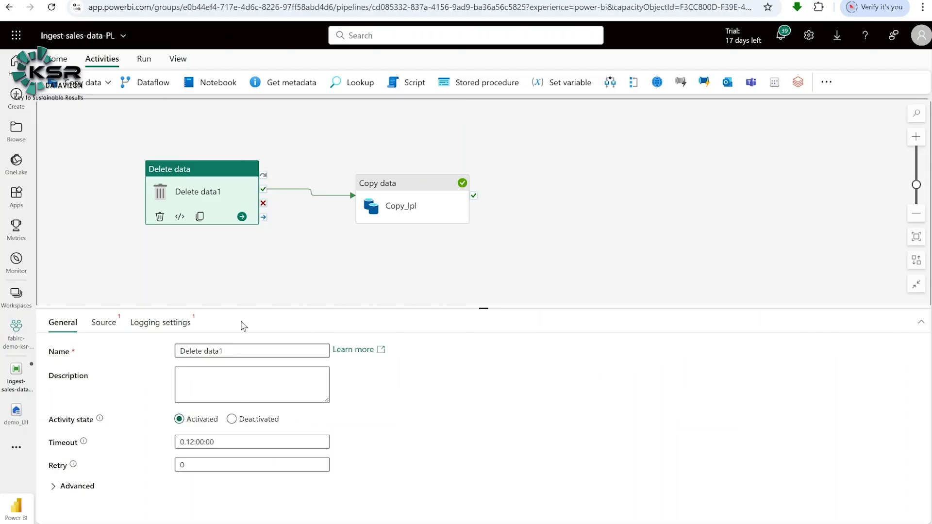
pyautogui.click(243, 349)
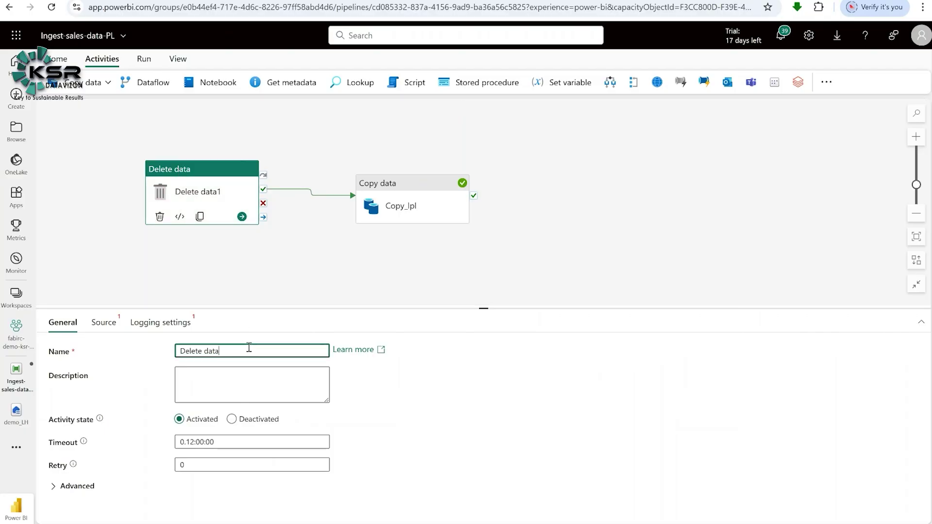
pyautogui.click(111, 324)
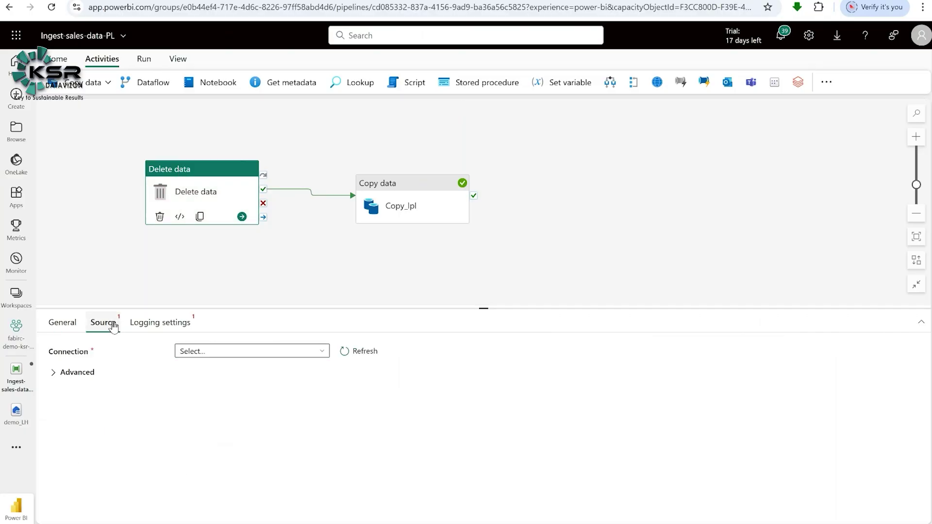
pyautogui.click(246, 356)
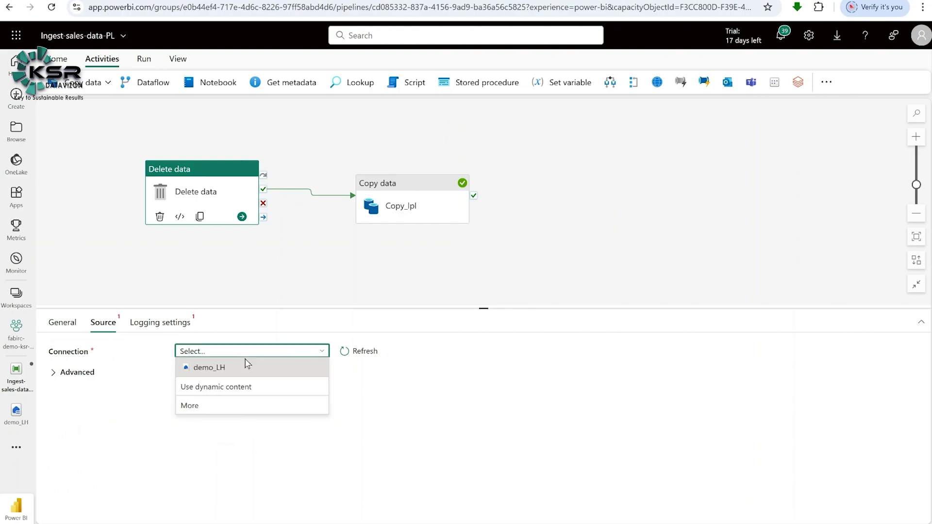
pyautogui.click(214, 370)
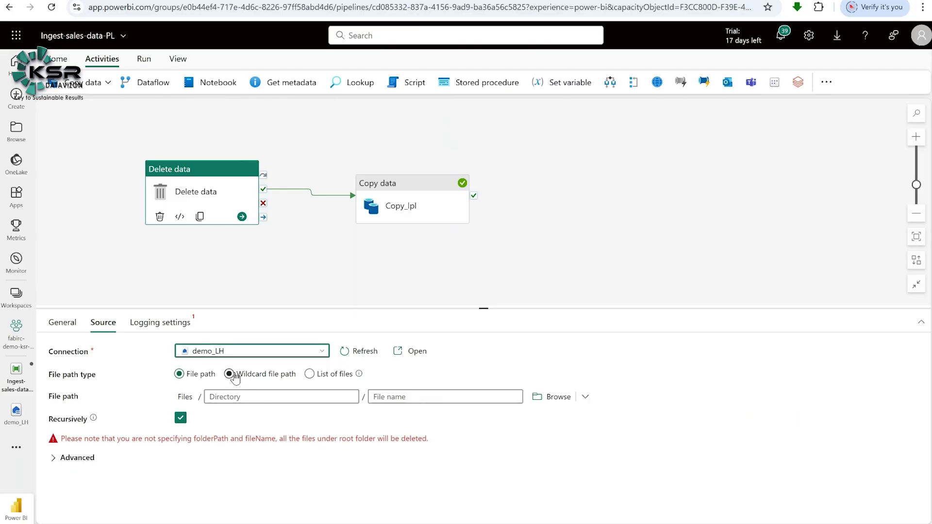
# Set the delete source to a wildcard file path with folder new_data and wildcard file name *.csv
pyautogui.click(236, 379)
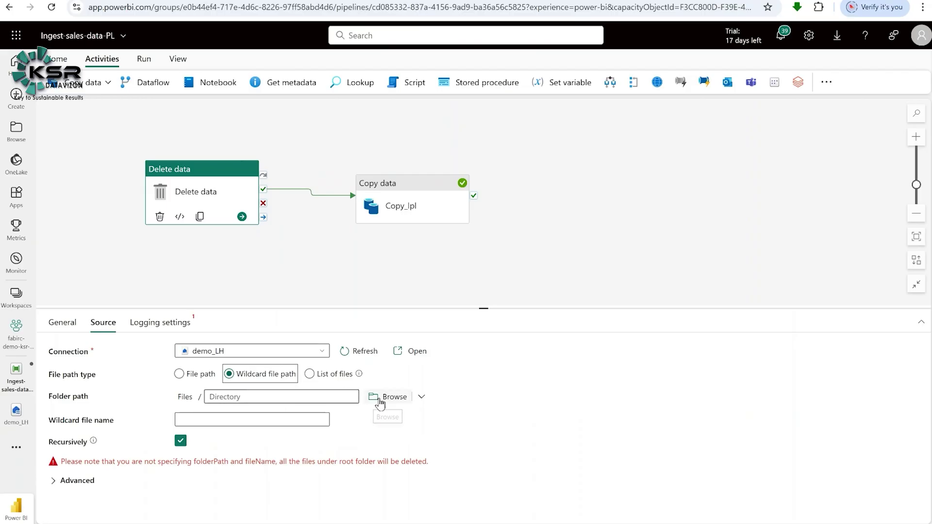
pyautogui.click(387, 396)
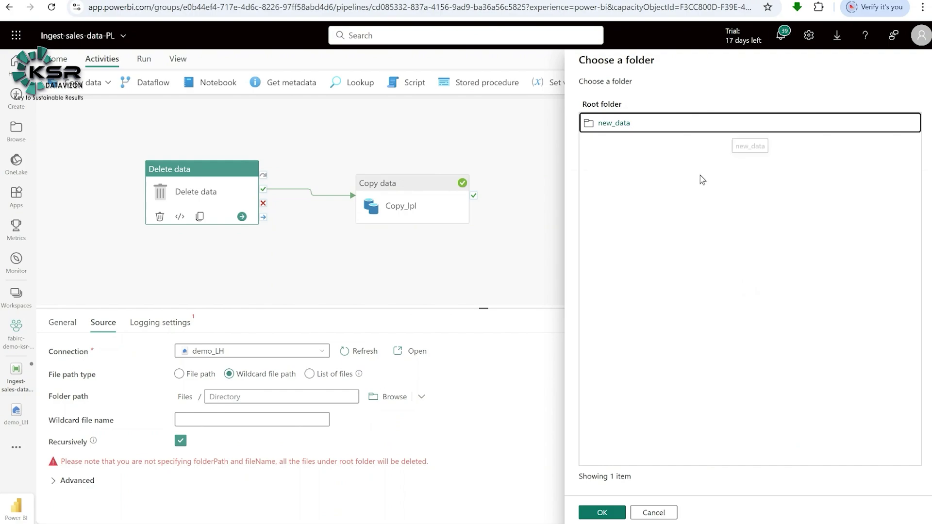
pyautogui.click(620, 125)
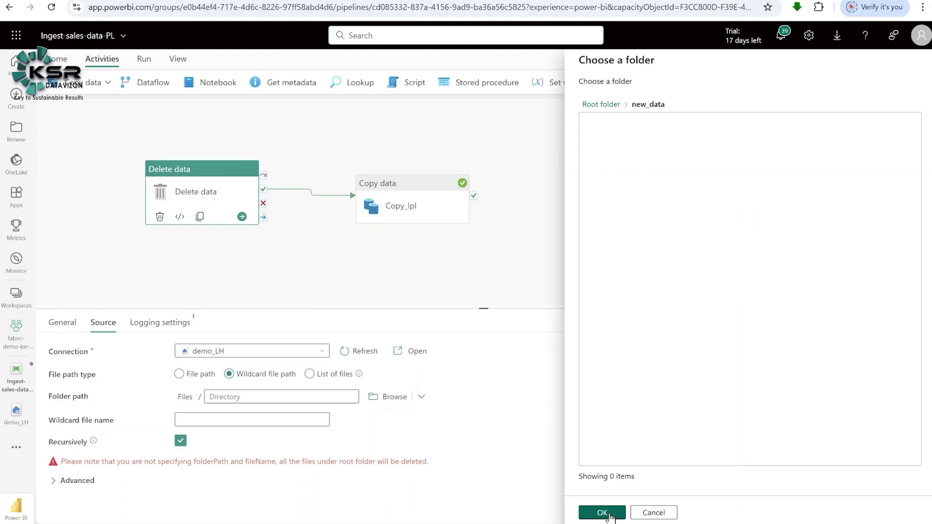
pyautogui.click(611, 515)
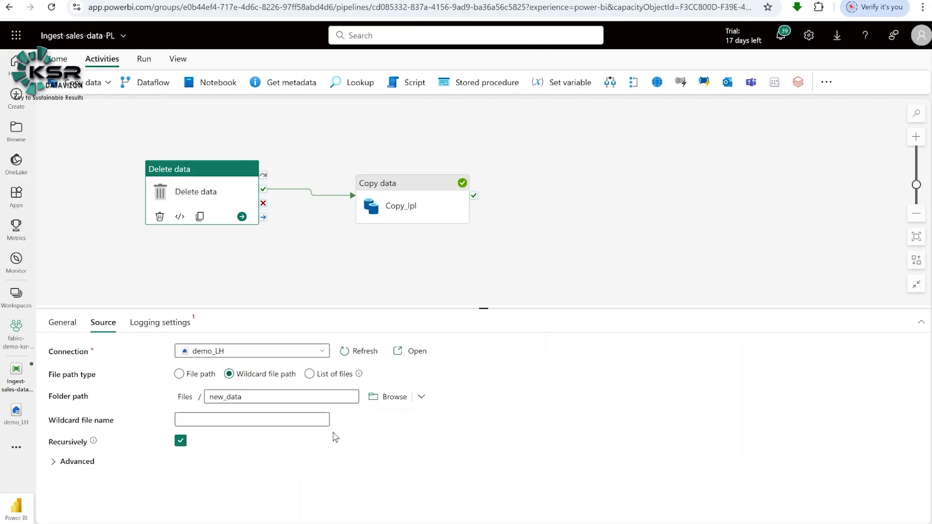
pyautogui.click(240, 420)
pyautogui.click(241, 420)
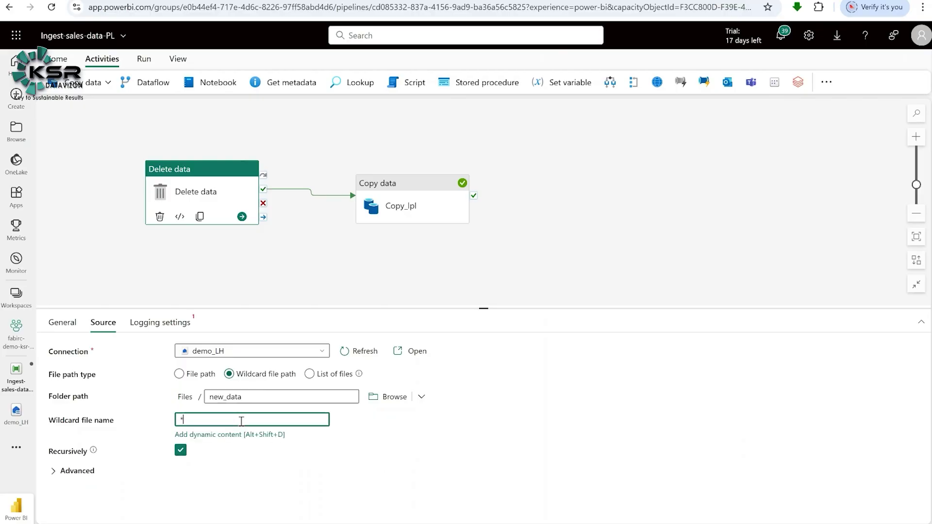
pyautogui.write('*.csv')
# Disable logging for the Delete data activity, then review its source connection, folder path and wildcard file name
pyautogui.click(161, 324)
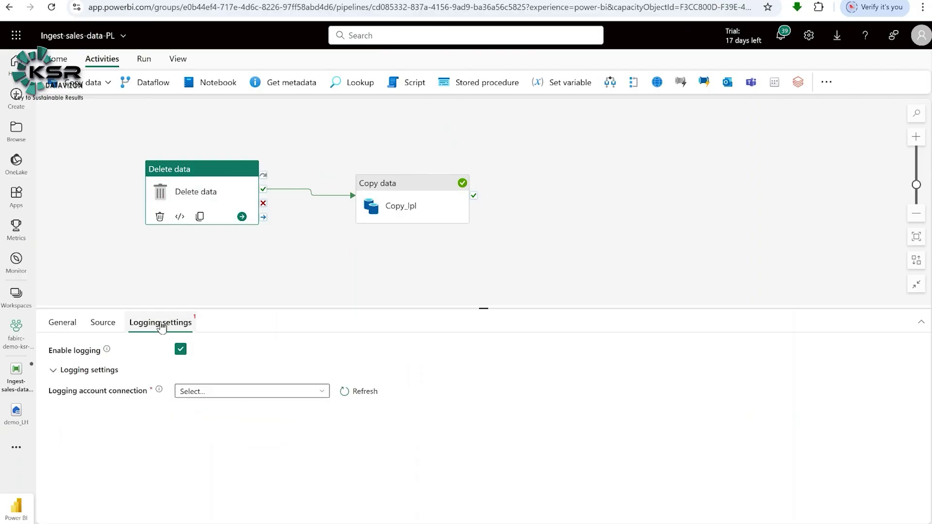
pyautogui.click(179, 352)
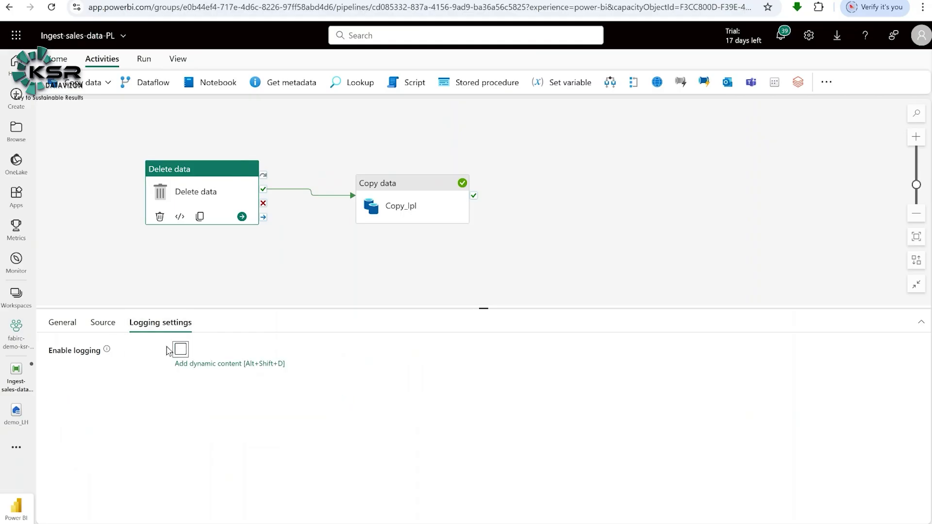
pyautogui.click(108, 330)
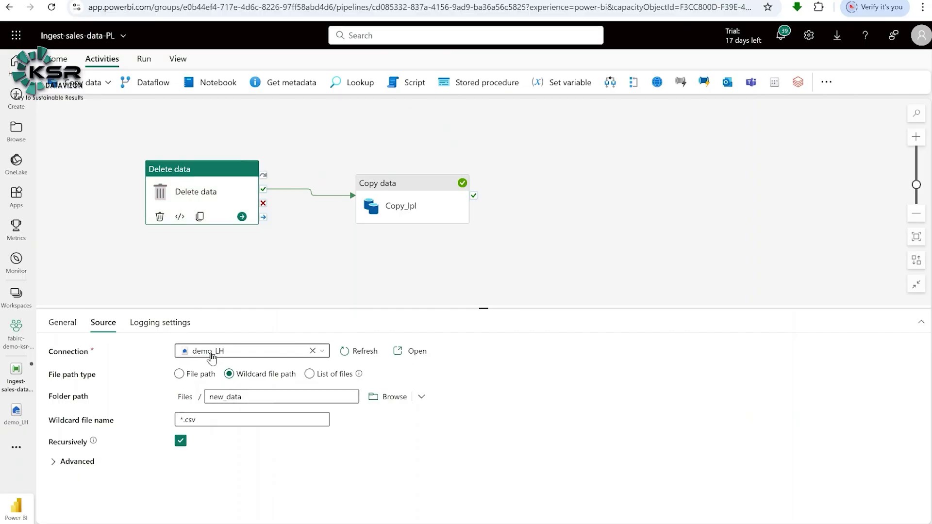
pyautogui.click(236, 396)
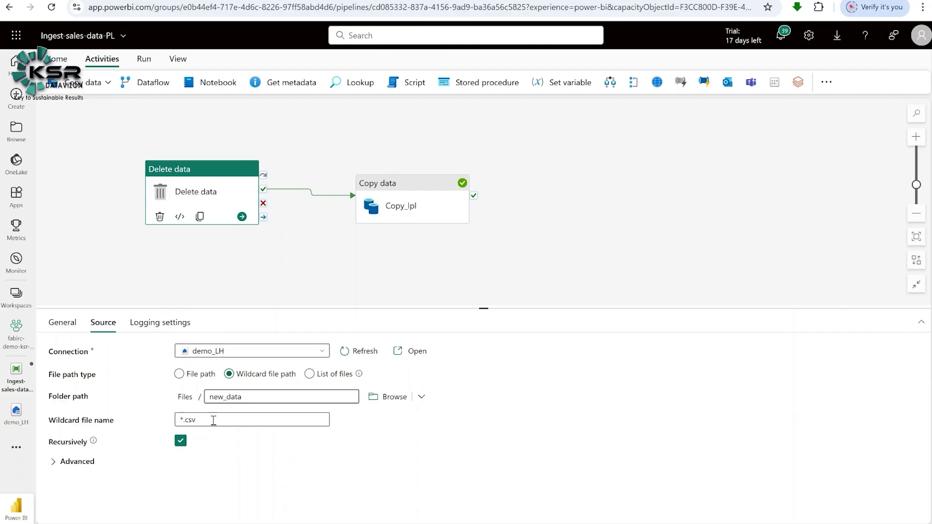
# Review the source and destination settings of the Copy_lpl activity
pyautogui.click(205, 421)
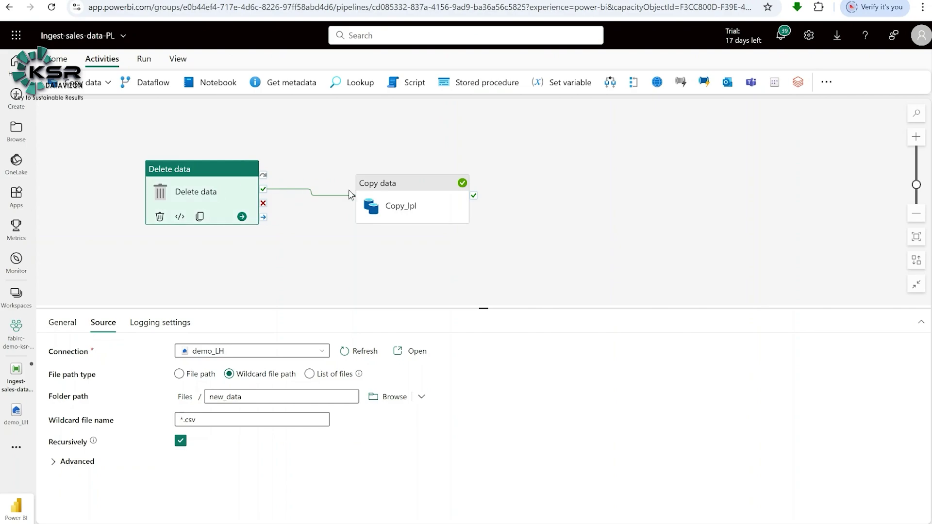
pyautogui.click(387, 191)
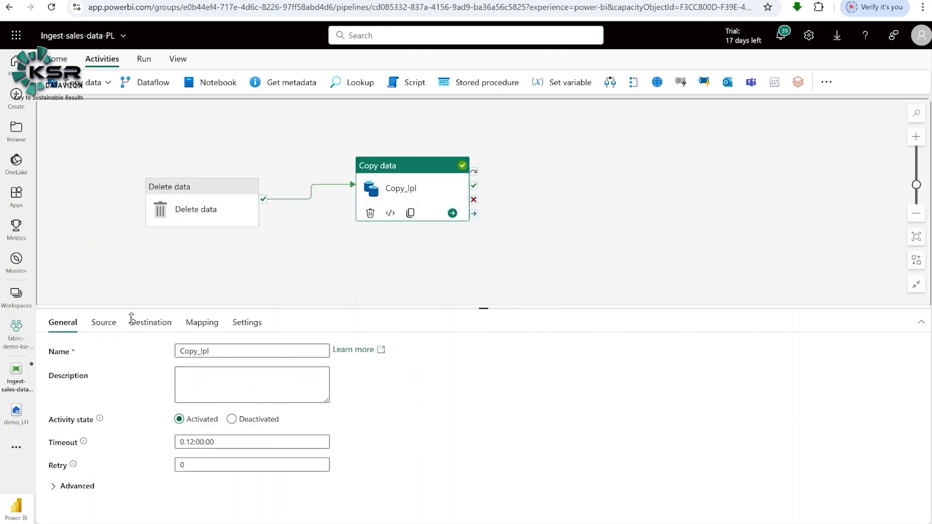
pyautogui.click(103, 324)
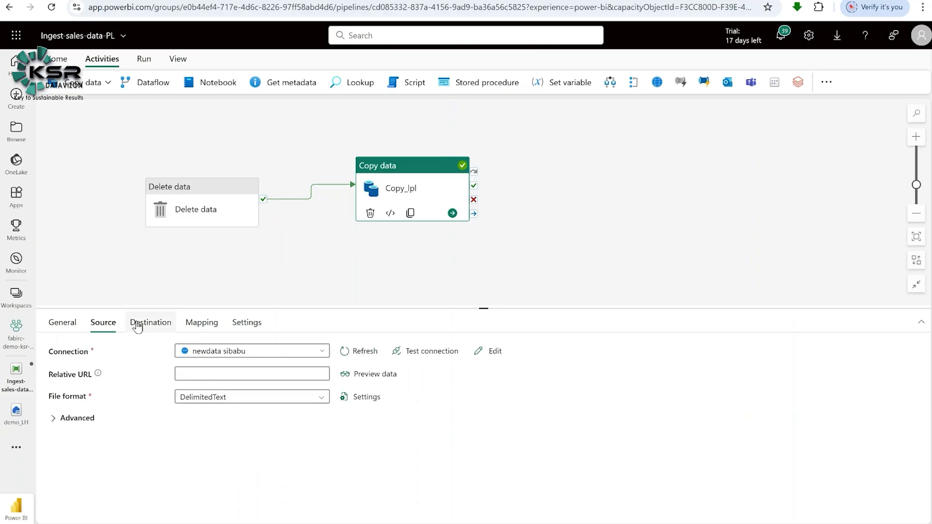
pyautogui.click(139, 323)
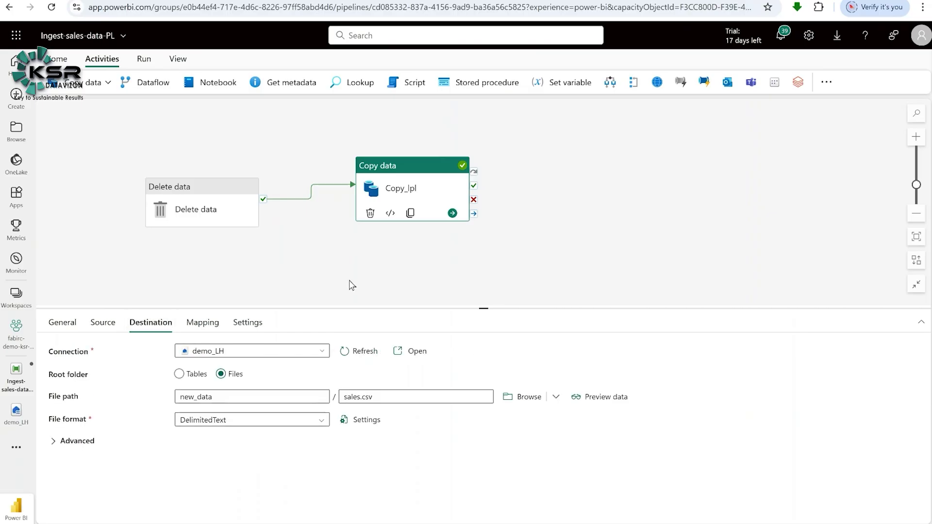
pyautogui.click(550, 223)
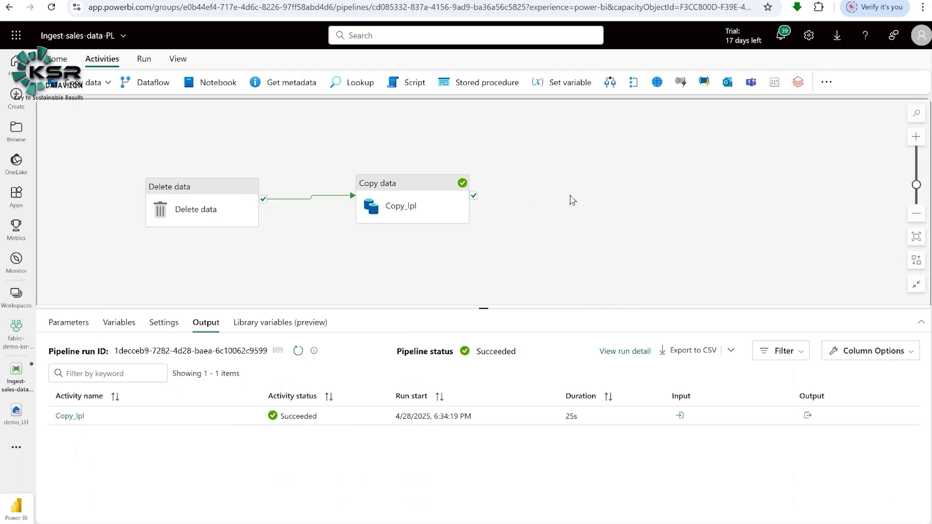
# Add a Notebook activity after Copy_lpl and connect Copy_lpl's On success output to it
pyautogui.click(216, 83)
pyautogui.moveTo(563, 170); pyautogui.dragTo(650, 176)
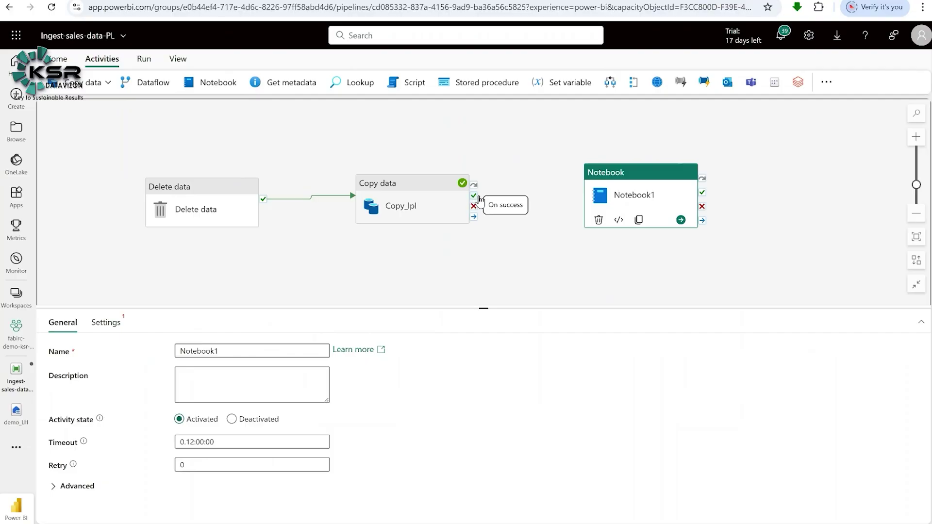
pyautogui.moveTo(480, 199); pyautogui.dragTo(588, 204)
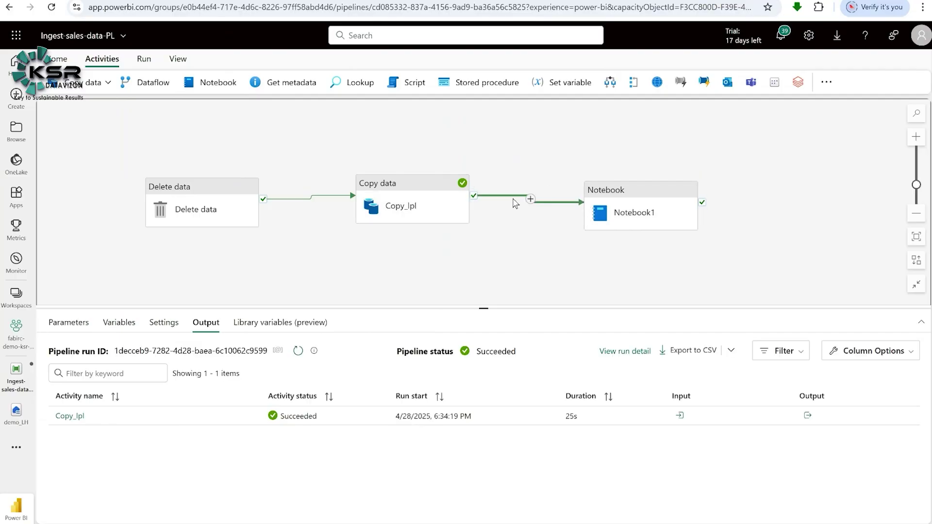
# Rename the notebook activity as SalesNotebook and select Sales Notebook from the fabirc-demo-ksr-WS workspace for it
pyautogui.click(640, 202)
pyautogui.moveTo(248, 353); pyautogui.dragTo(178, 350)
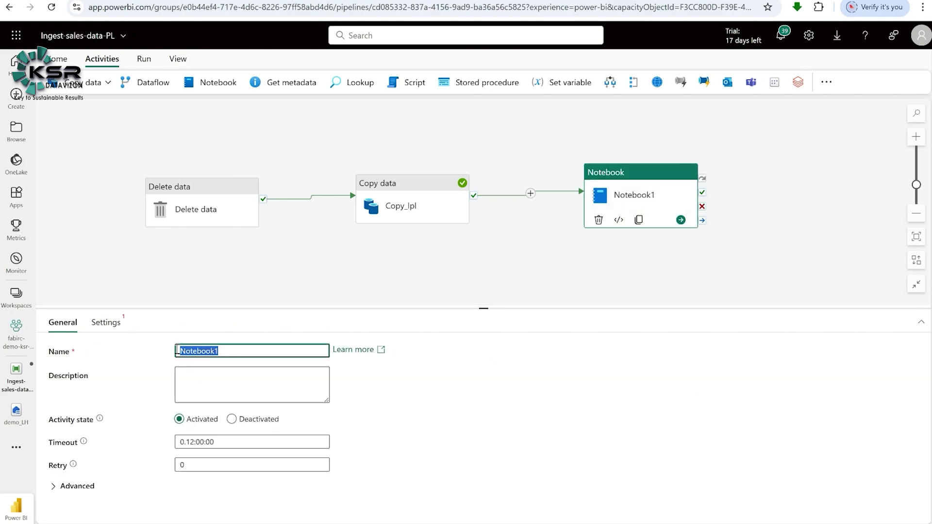
pyautogui.write('Sales')
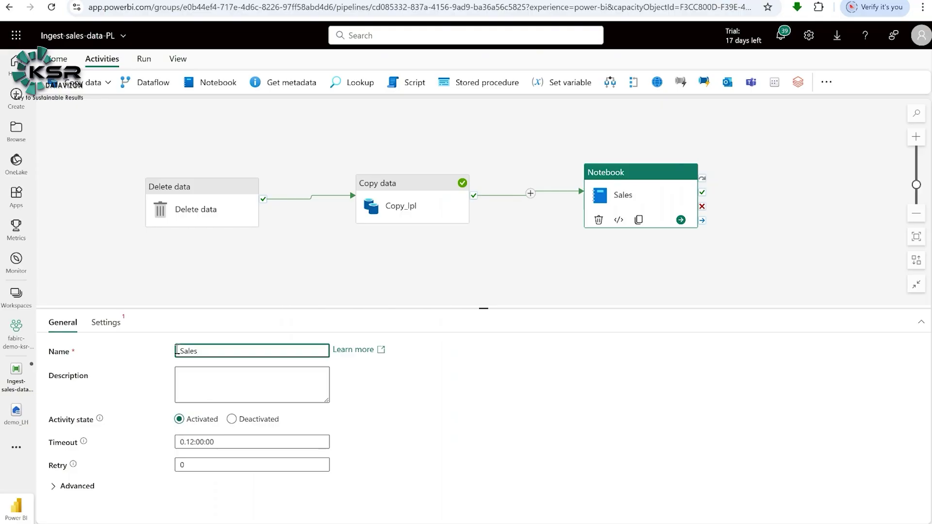
pyautogui.write('Notebook')
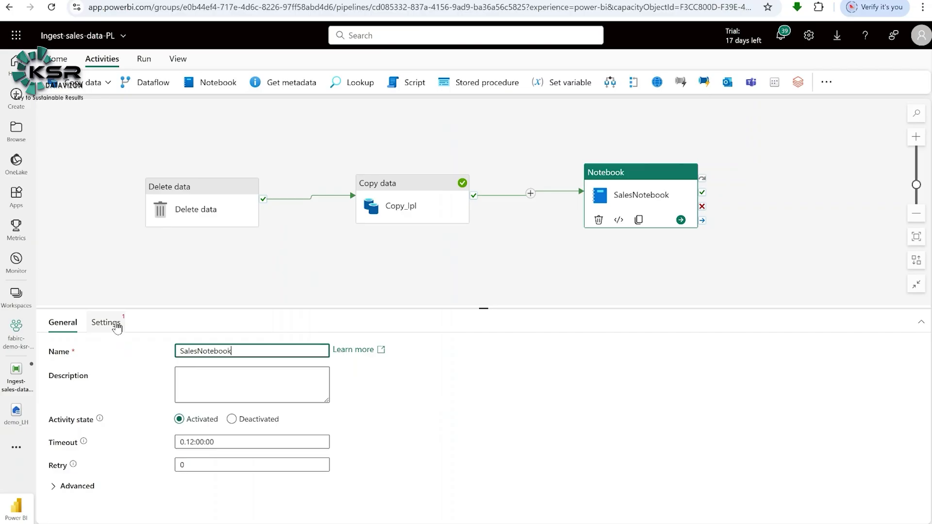
pyautogui.click(117, 327)
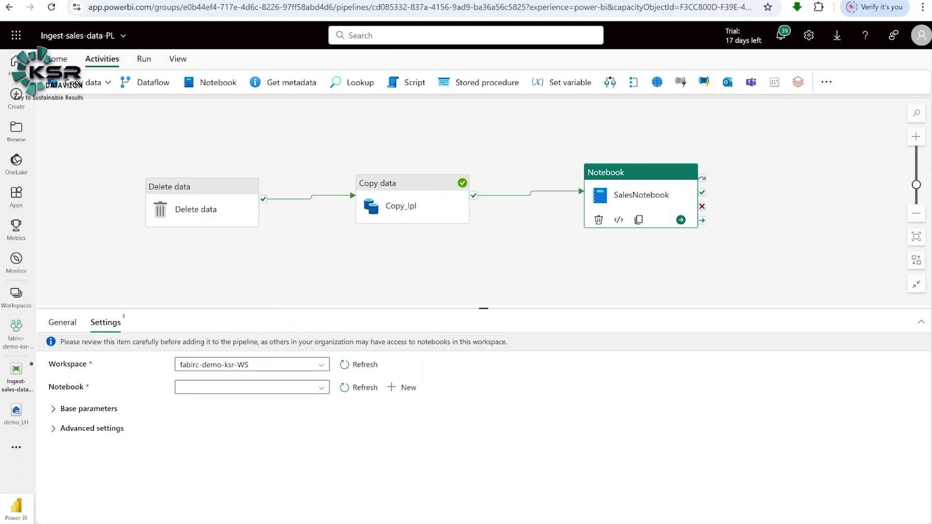
pyautogui.click(322, 389)
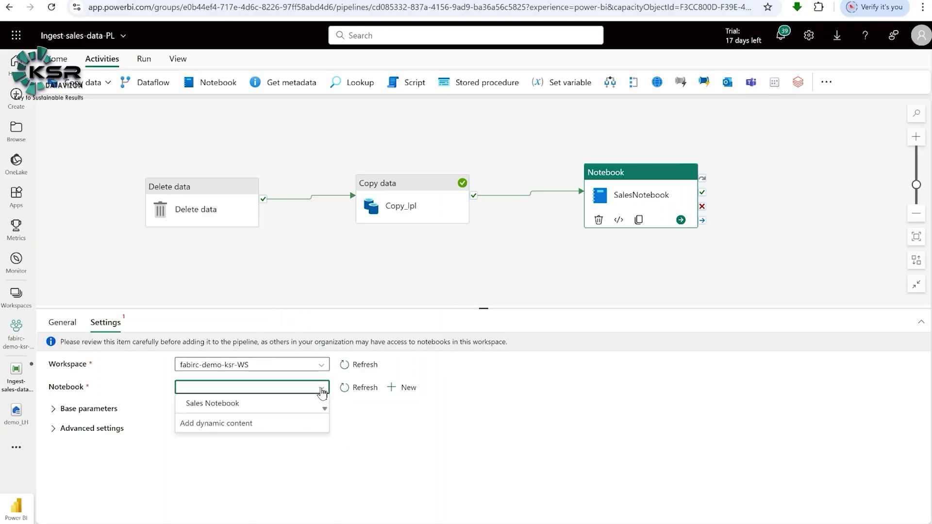
pyautogui.click(234, 406)
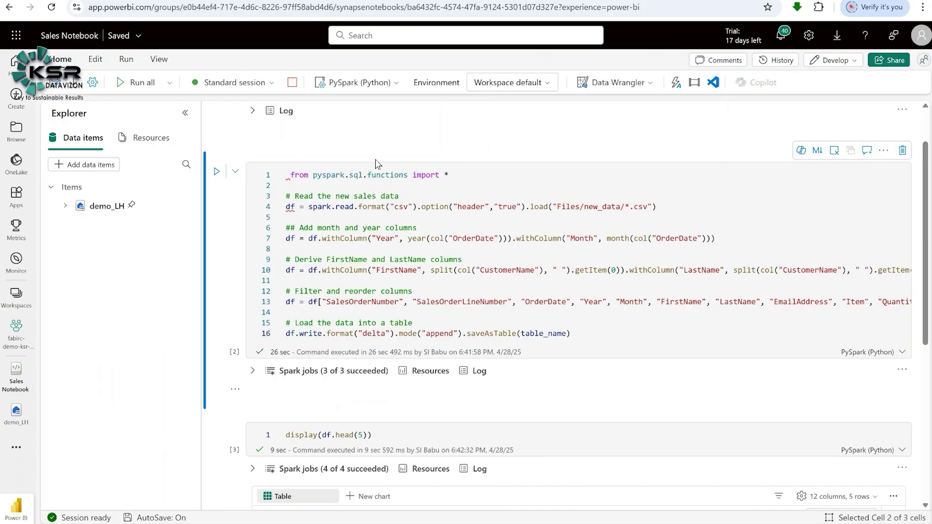
# Check the table variable in Sales Notebook and add a String base parameter table_name with the value new_sales to the SalesNotebook activity
pyautogui.scroll(1, 350, 145)
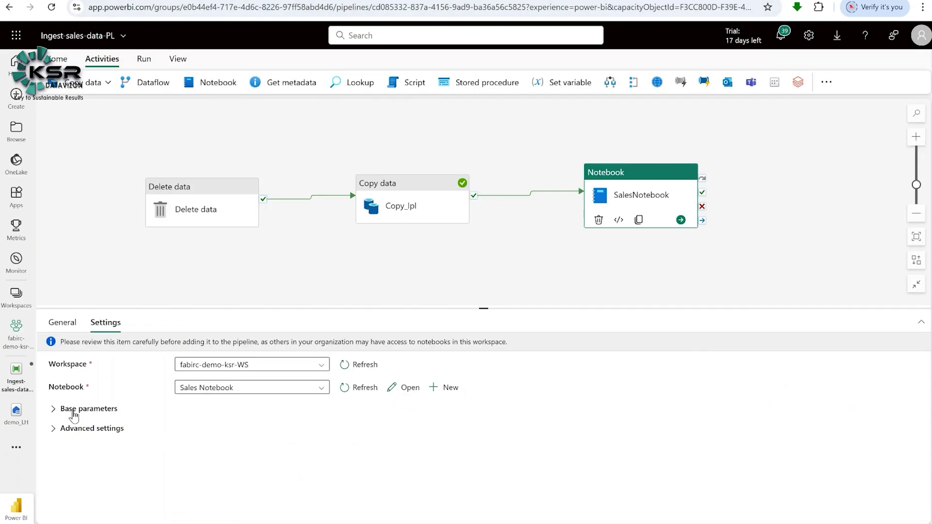
pyautogui.click(57, 412)
pyautogui.click(75, 433)
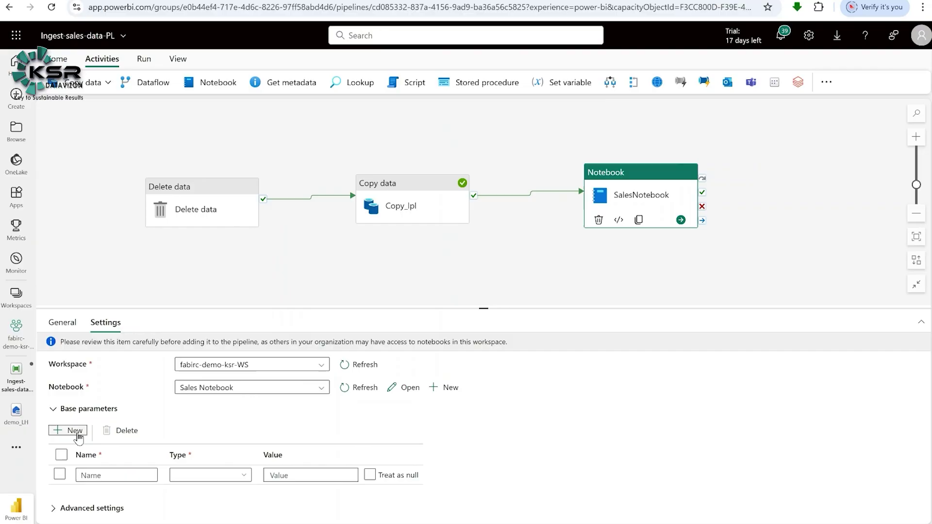
pyautogui.click(107, 475)
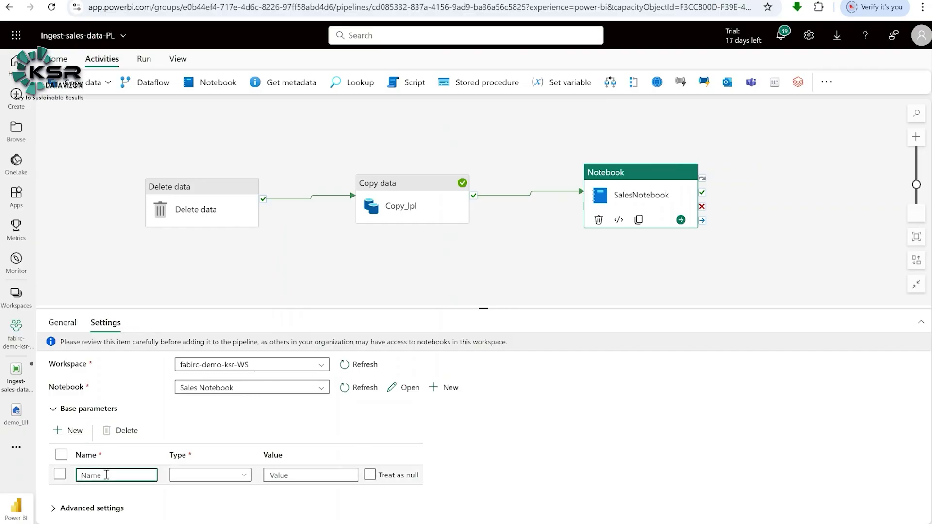
pyautogui.write('table')
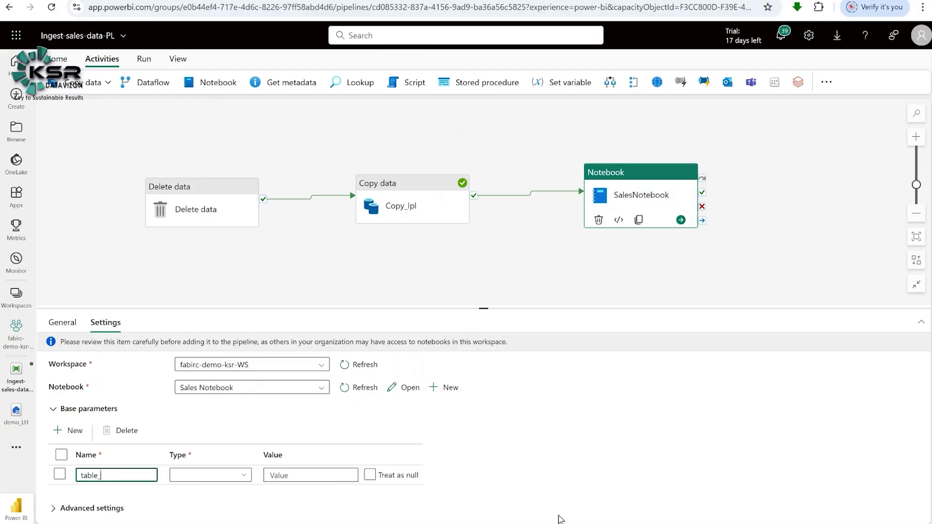
pyautogui.write('_name')
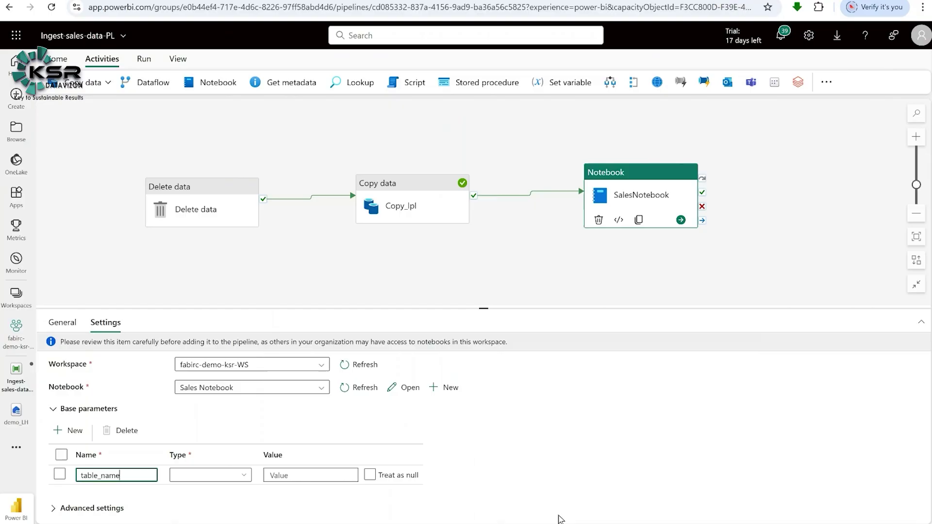
pyautogui.click(240, 477)
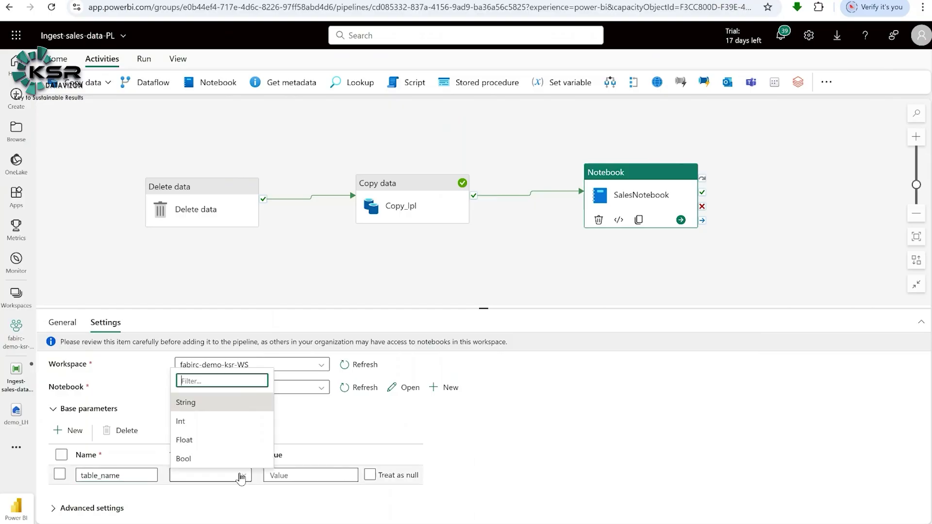
pyautogui.click(210, 409)
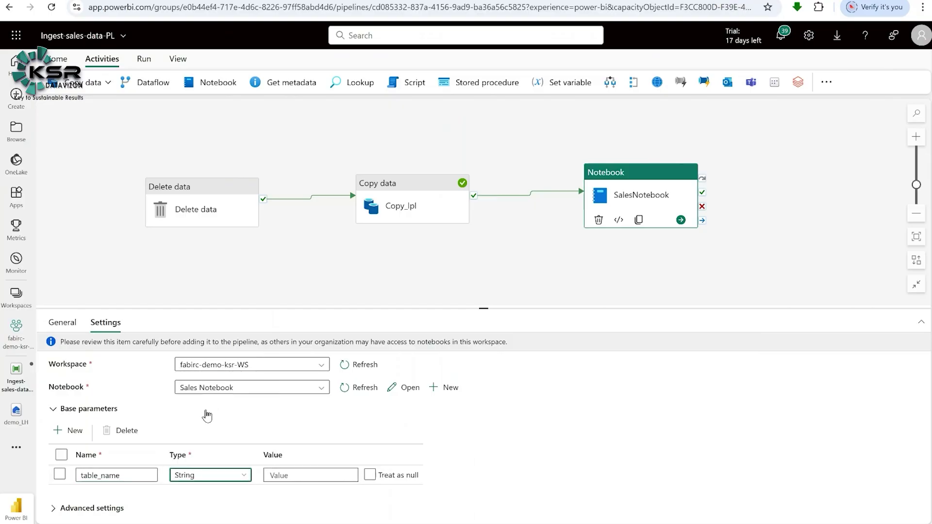
pyautogui.click(303, 475)
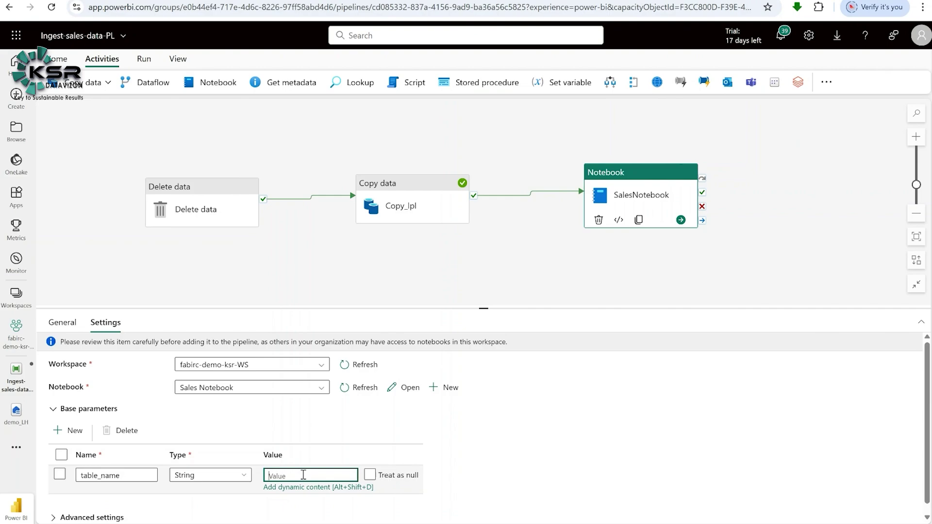
pyautogui.write('new_sales')
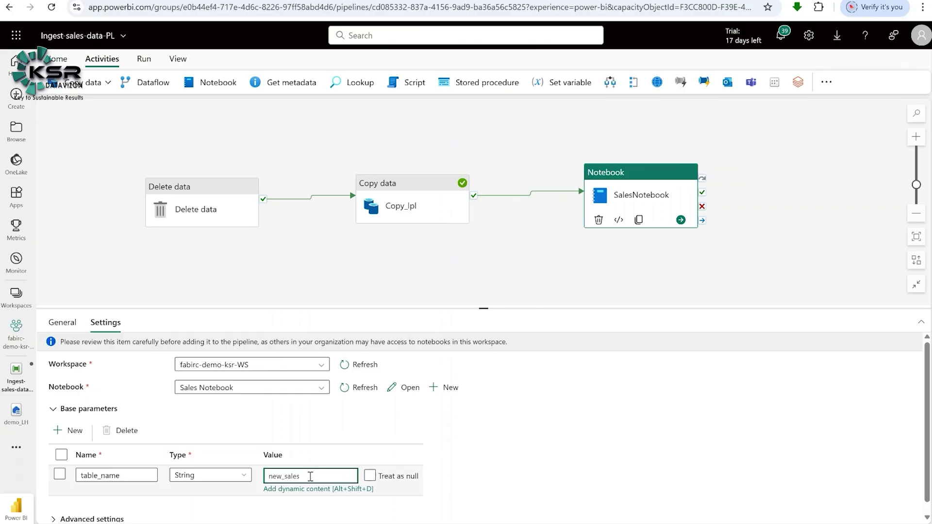
pyautogui.click(439, 283)
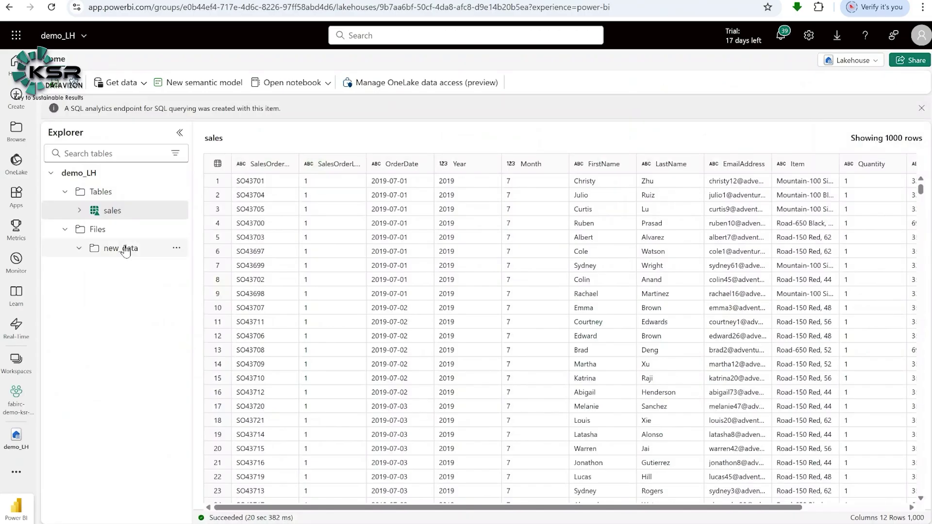
# Look over the new_data folder in the demo_LH lakehouse and the code and output cells of Sales Notebook
pyautogui.click(124, 248)
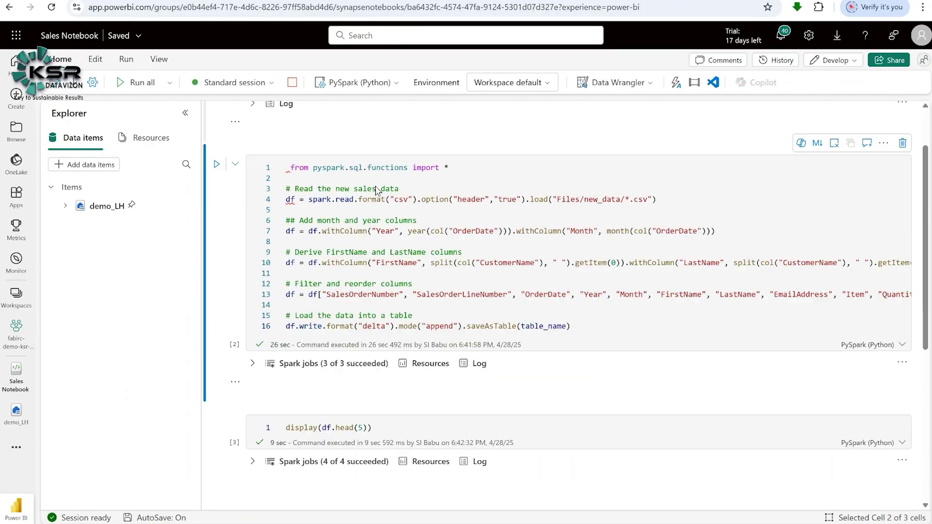
pyautogui.scroll(-6, 376, 189)
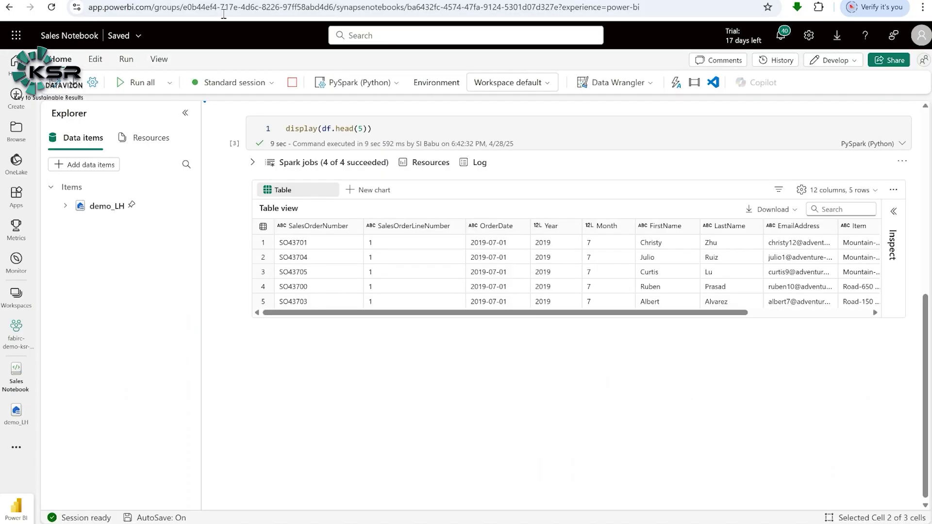
pyautogui.scroll(7, 340, 377)
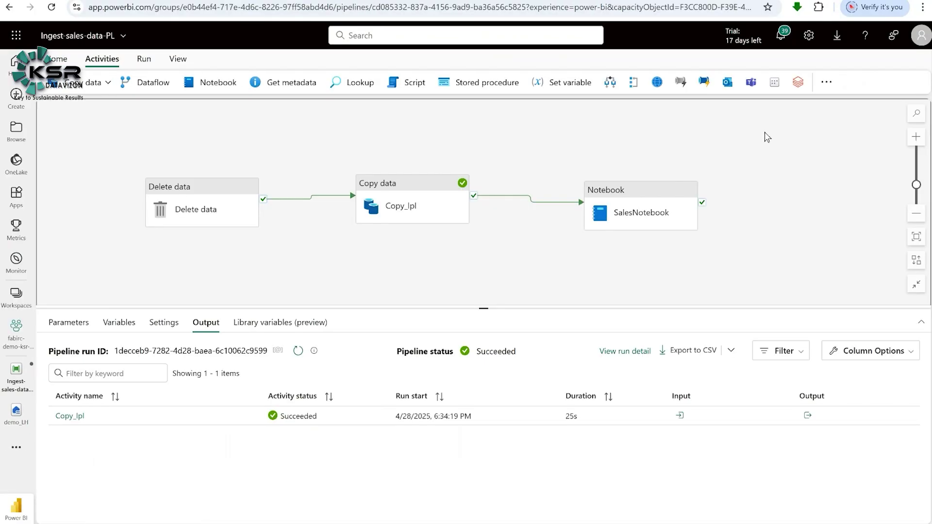
# Run the pipeline and monitor it by checking the lakehouse's new_data folder and refreshing the activity run status
pyautogui.click(60, 60)
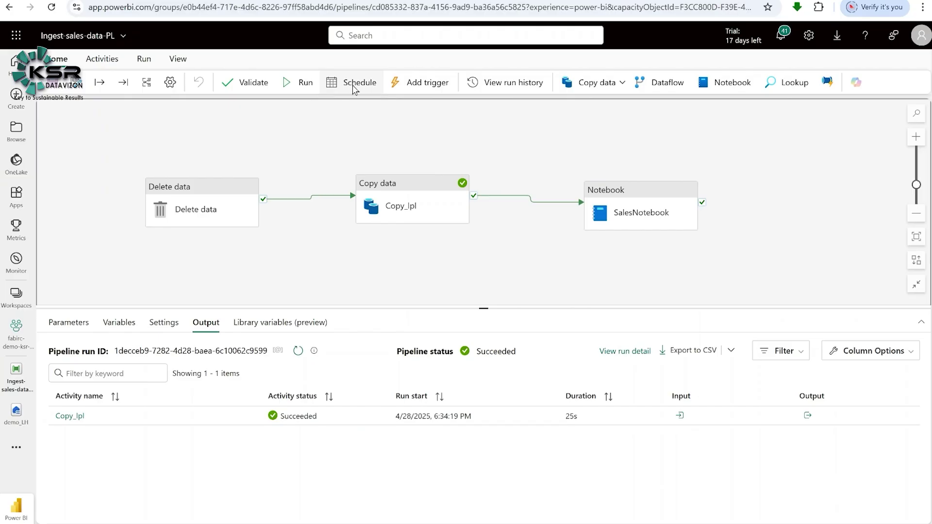
pyautogui.click(297, 88)
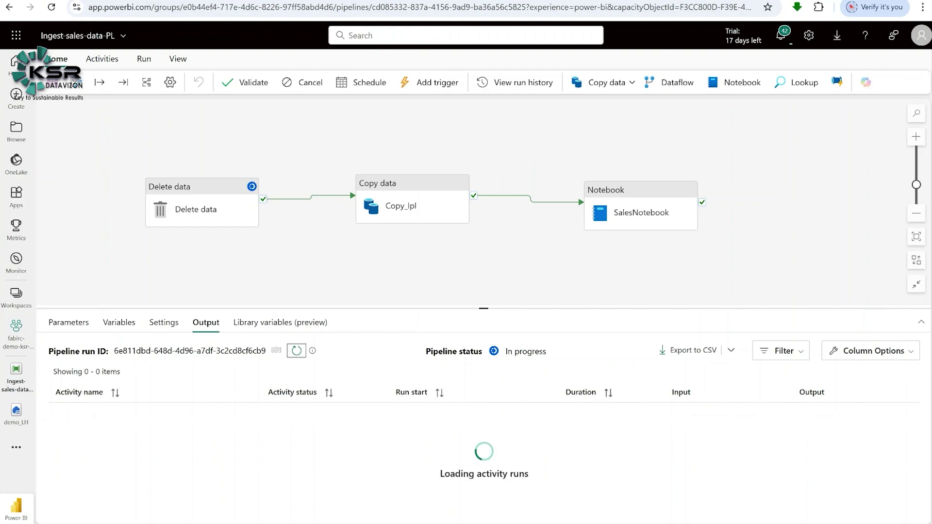
pyautogui.click(339, 1)
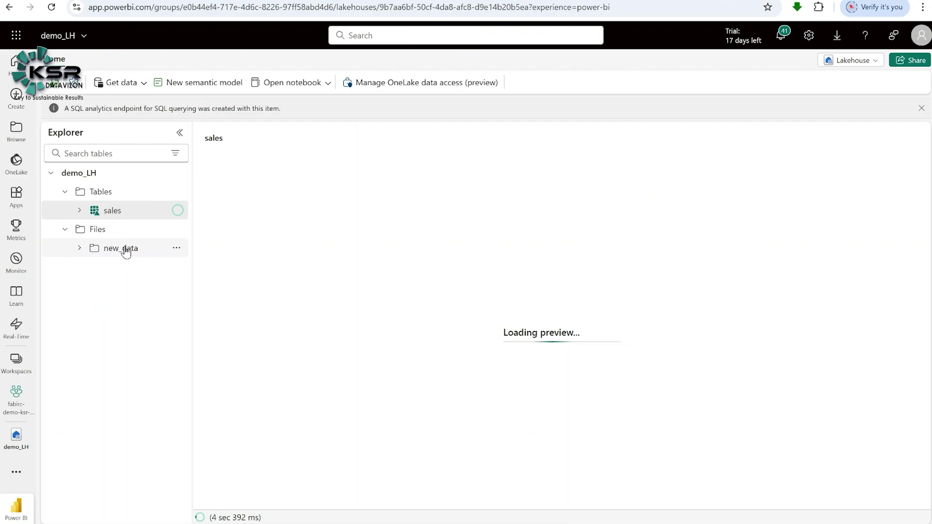
pyautogui.click(125, 249)
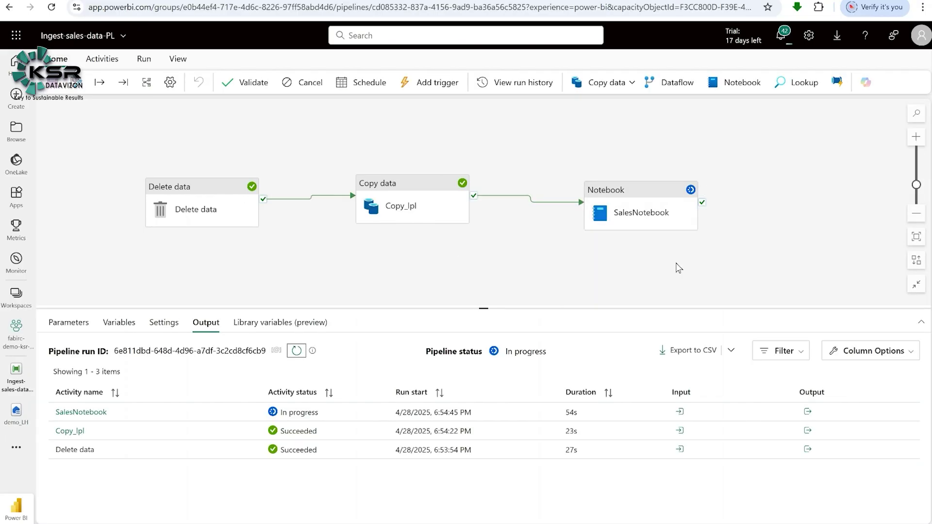
pyautogui.click(296, 351)
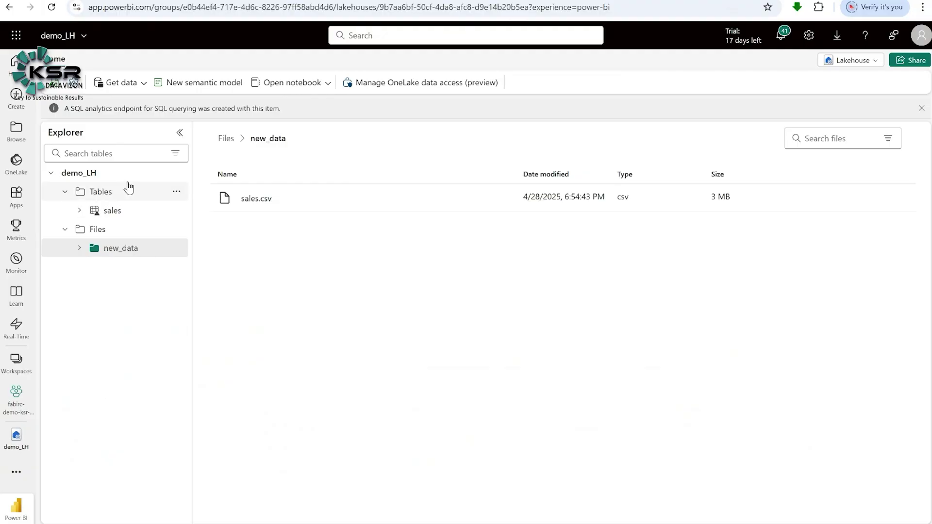
# Refresh the demo_LH tables to view new_sales, and check the append write mode in the Sales Notebook code
pyautogui.click(177, 194)
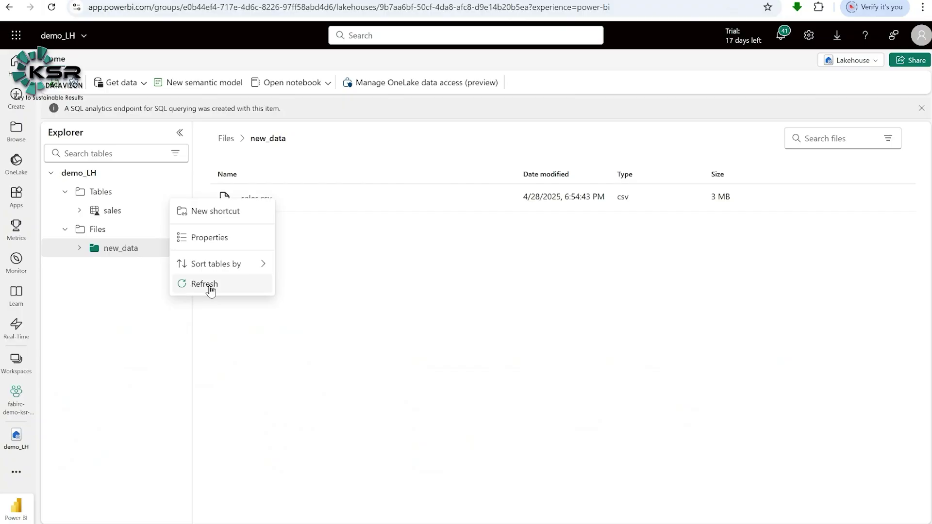
pyautogui.click(206, 285)
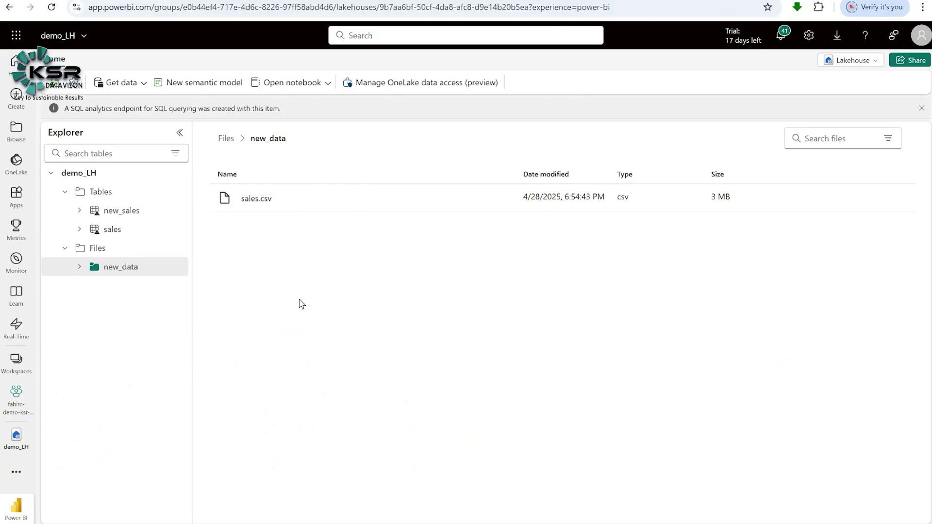
pyautogui.click(123, 217)
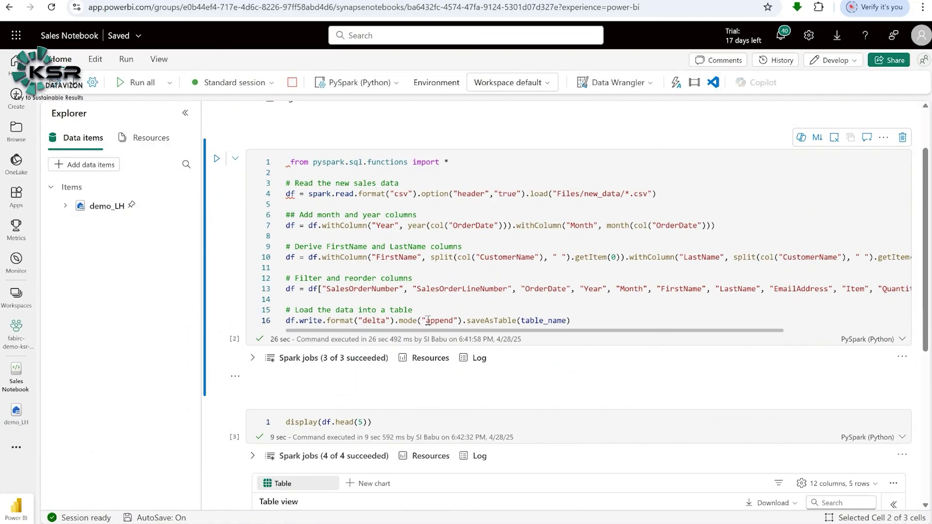
pyautogui.moveTo(427, 321); pyautogui.dragTo(449, 320)
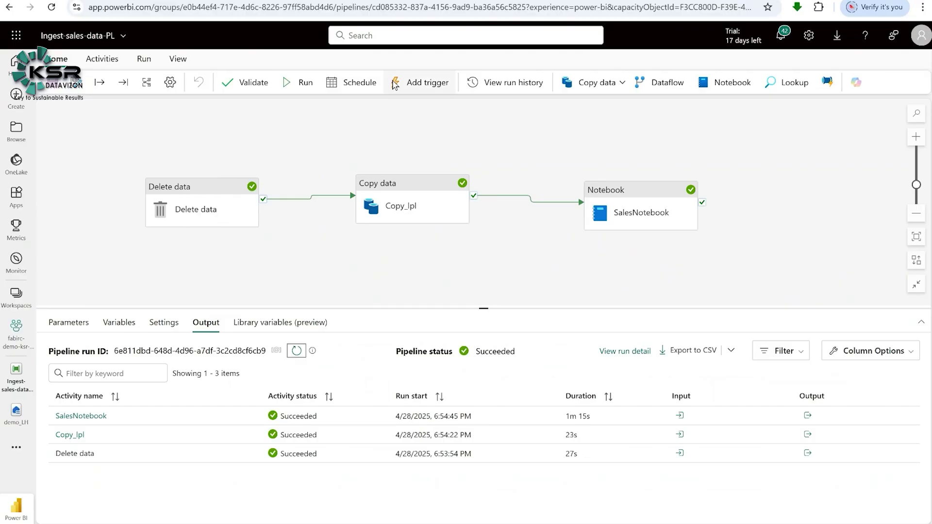
# Open the pipeline's schedule settings and switch the scheduled run to On to look over the repeat options
pyautogui.click(357, 83)
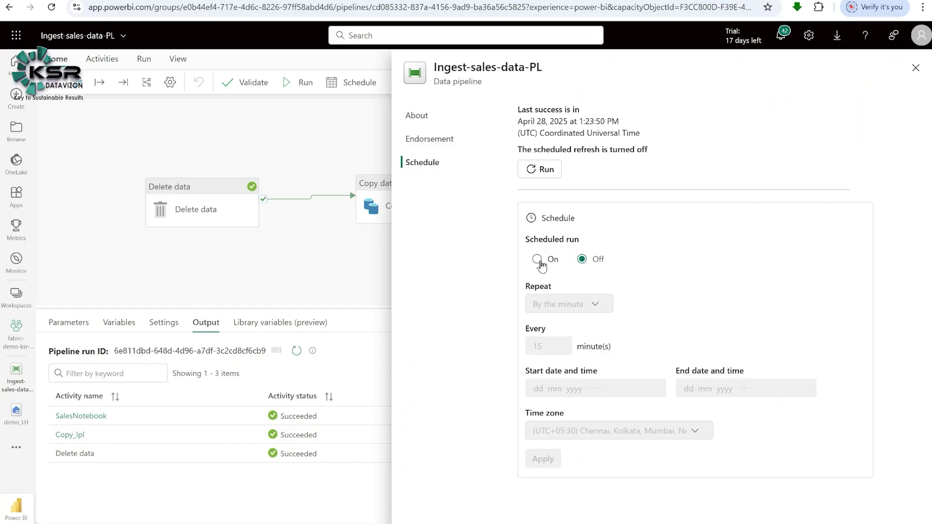
pyautogui.click(537, 259)
pyautogui.click(595, 310)
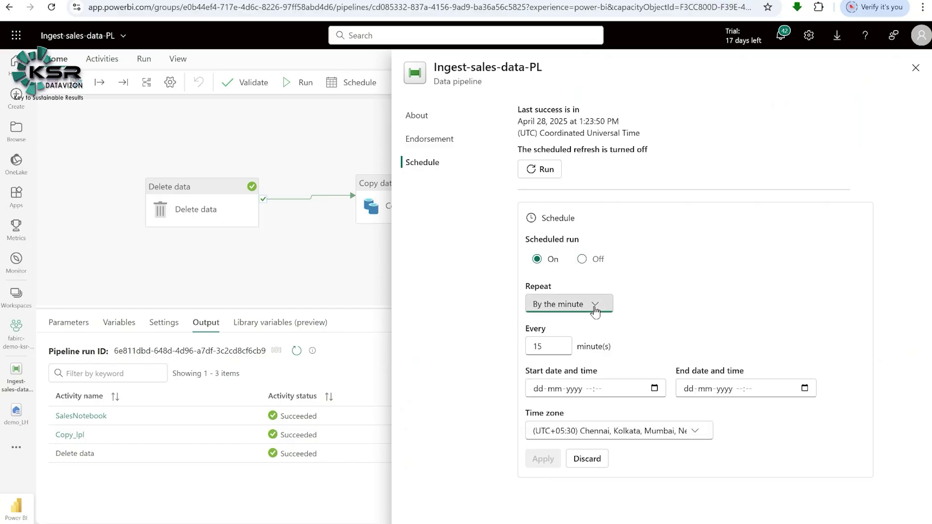
pyautogui.click(676, 295)
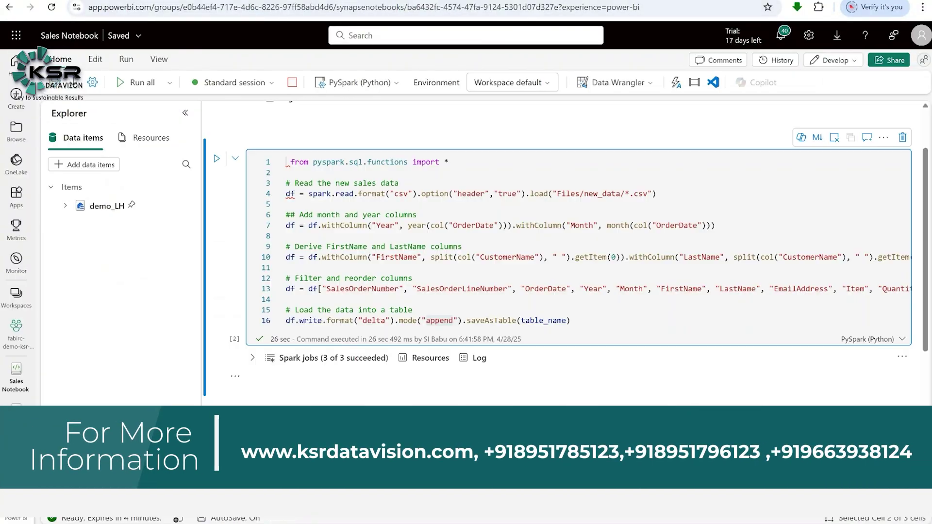
# Duplicate the Sales Notebook browser tab and view the item list of the fabirc-demo-ksr-WS workspace in it
pyautogui.click(16, 295)
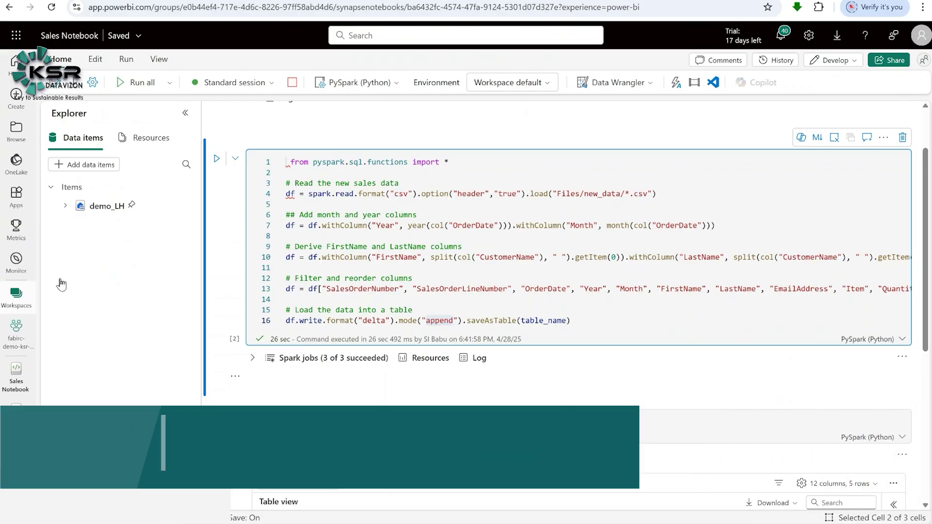
pyautogui.rightClick(221, 1)
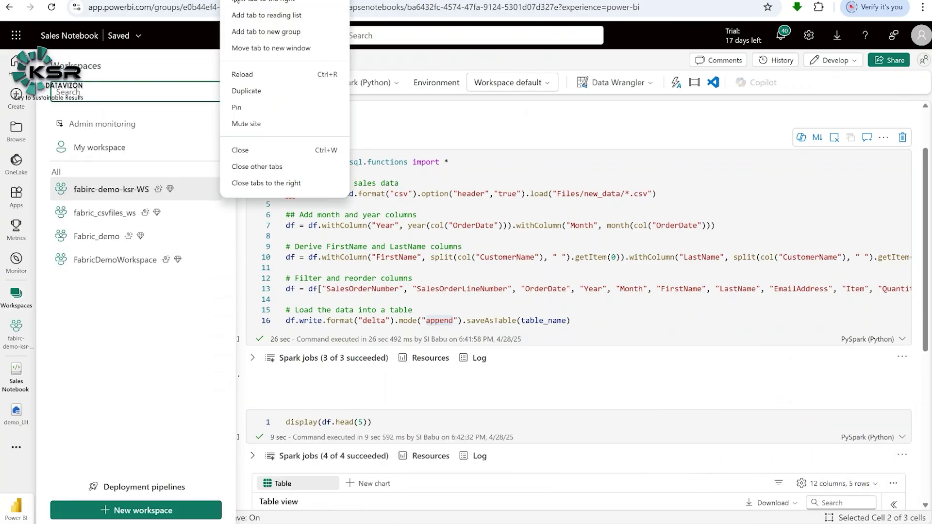
pyautogui.click(268, 89)
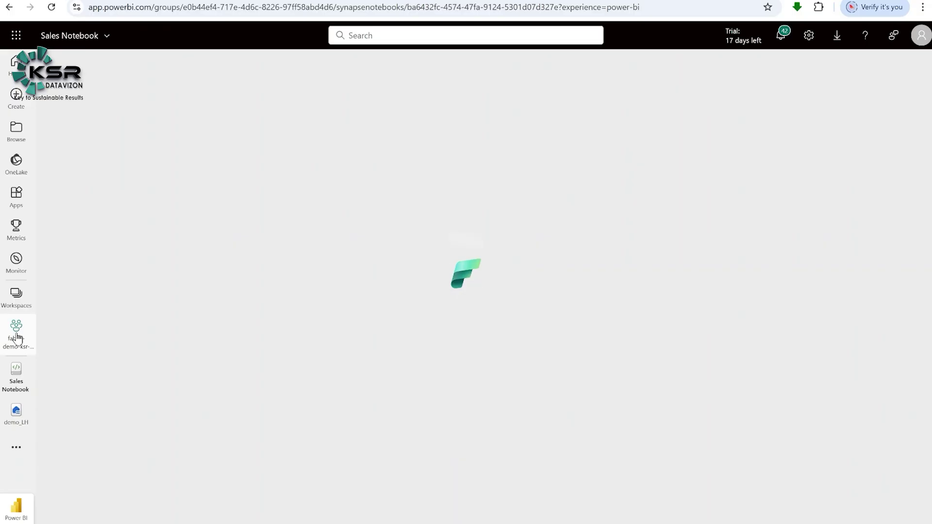
pyautogui.click(16, 337)
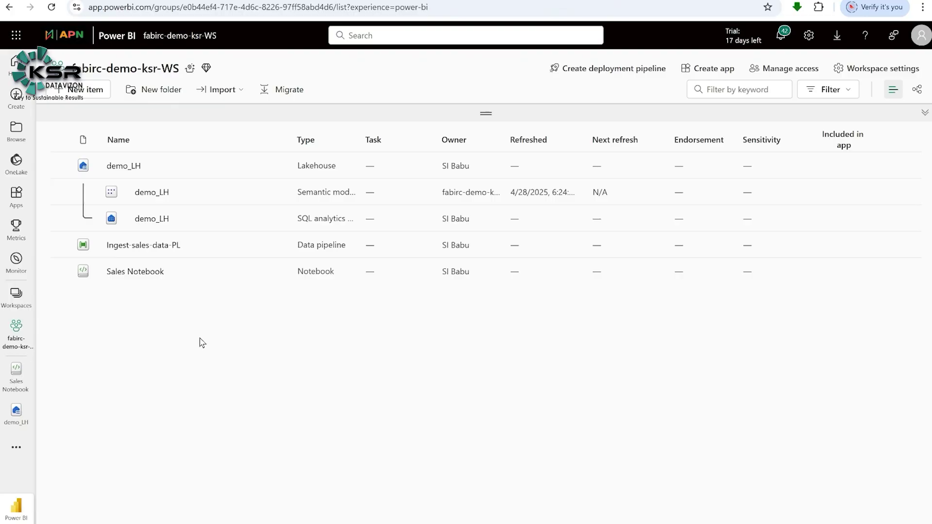
# Review the new_data folder in the demo_LH lakehouse and the Delete data, Copy data and Notebook activities of Ingest-sales-data-PL
pyautogui.click(127, 167)
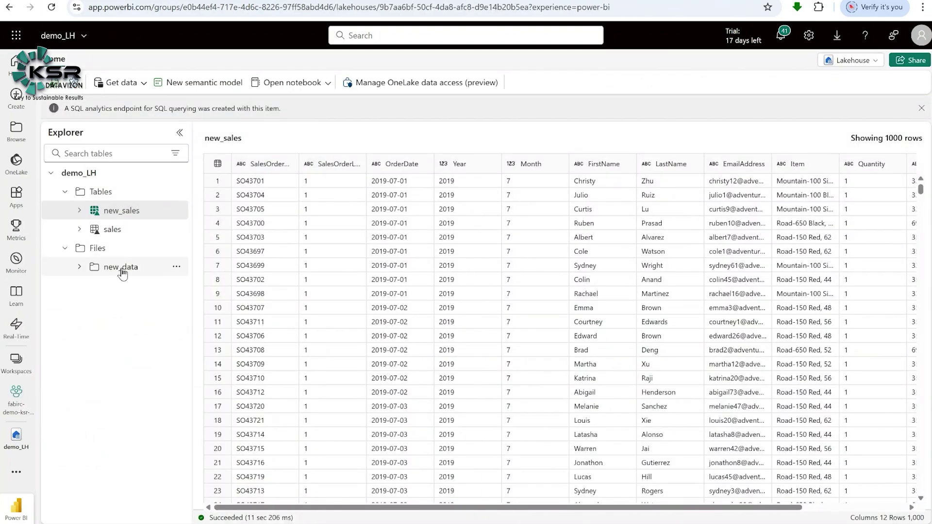
pyautogui.click(121, 271)
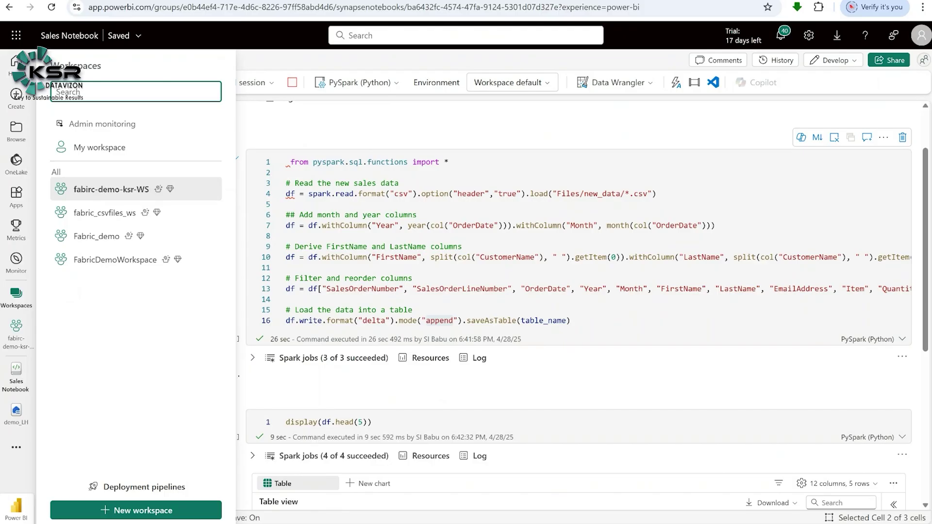
pyautogui.click(111, 189)
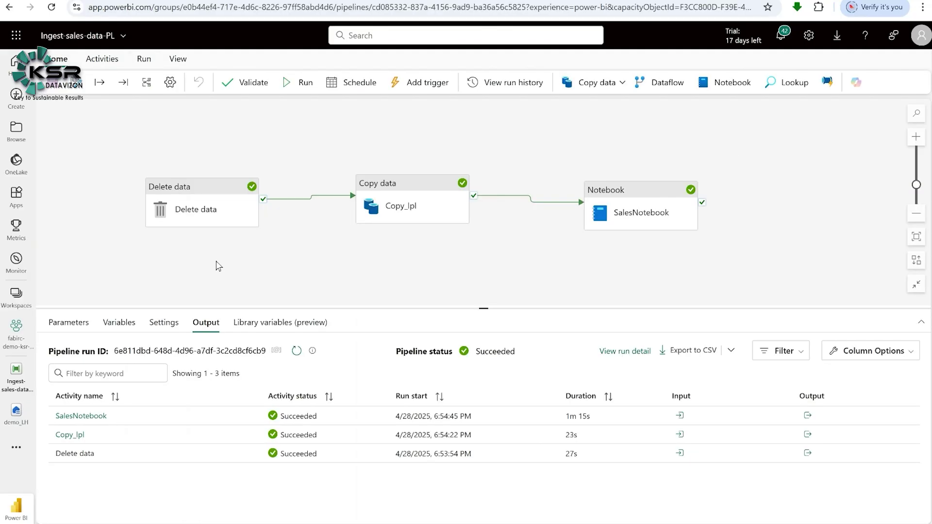
pyautogui.moveTo(188, 195)
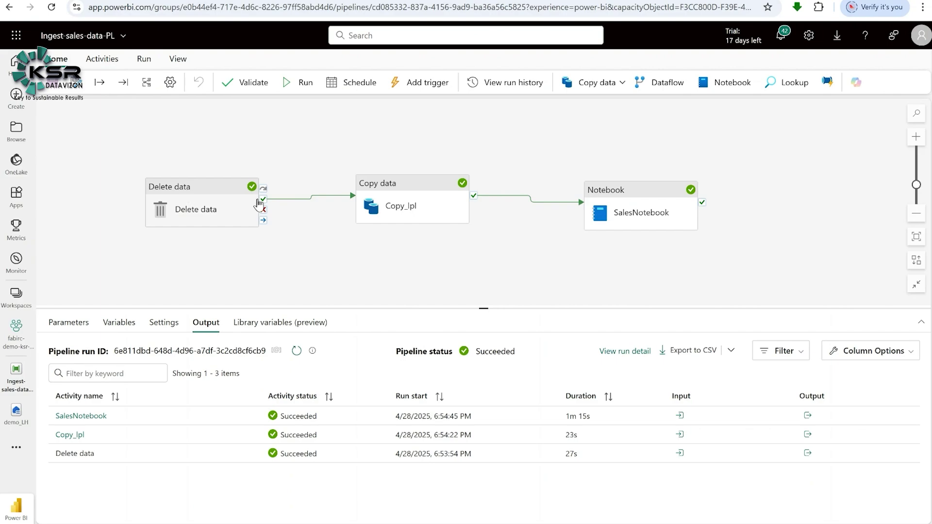
pyautogui.moveTo(313, 204)
pyautogui.moveTo(386, 187)
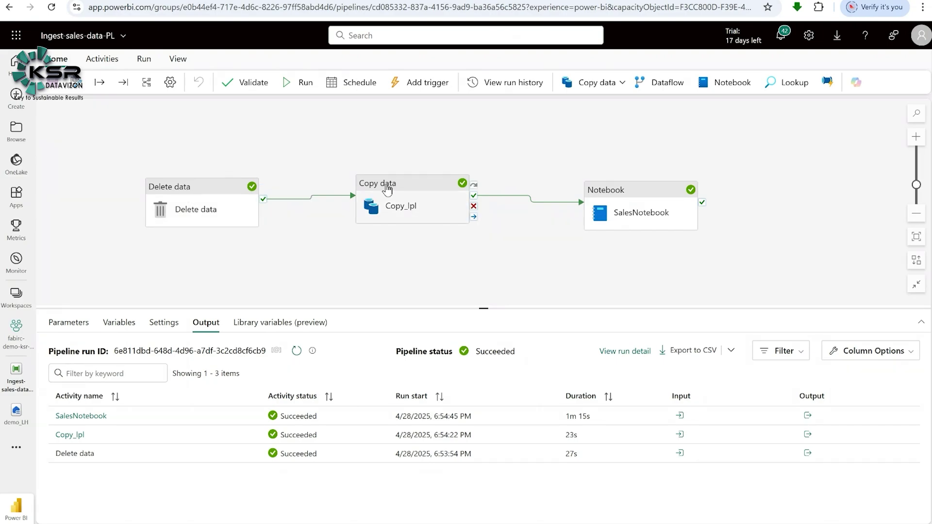
pyautogui.moveTo(627, 192)
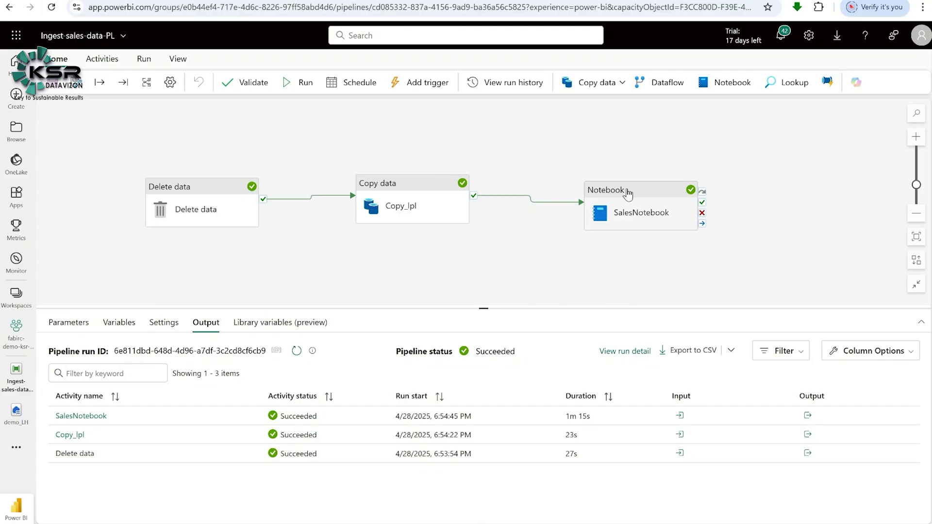